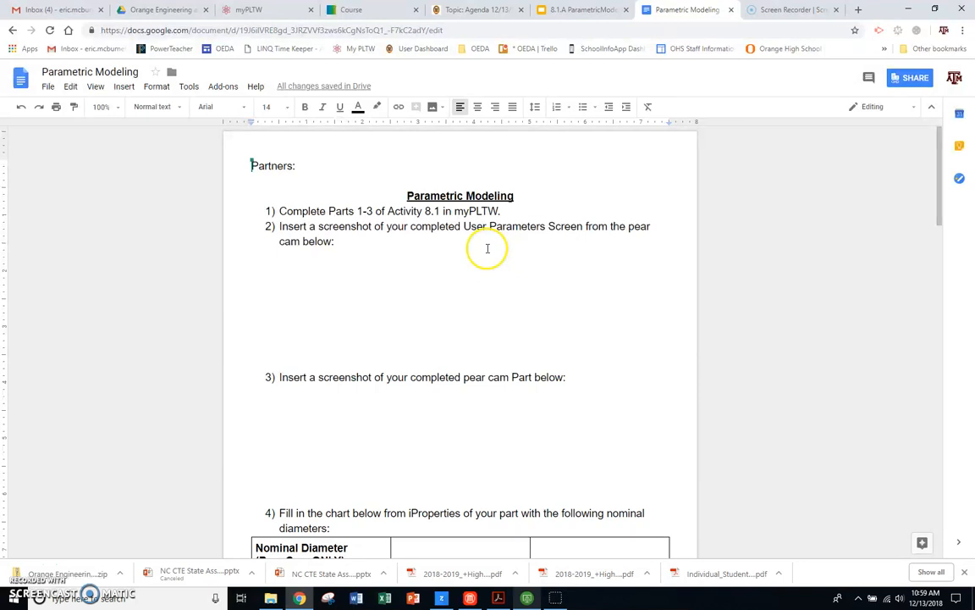
- Open the Activity 8.1 Parametric Constraints course page and study its introduction and the pear cam image with the parameter table
{"action": "left_click", "coordinate": [436, 279]}
{"action": "left_click", "coordinate": [441, 277]}
{"action": "left_click", "coordinate": [367, 13]}
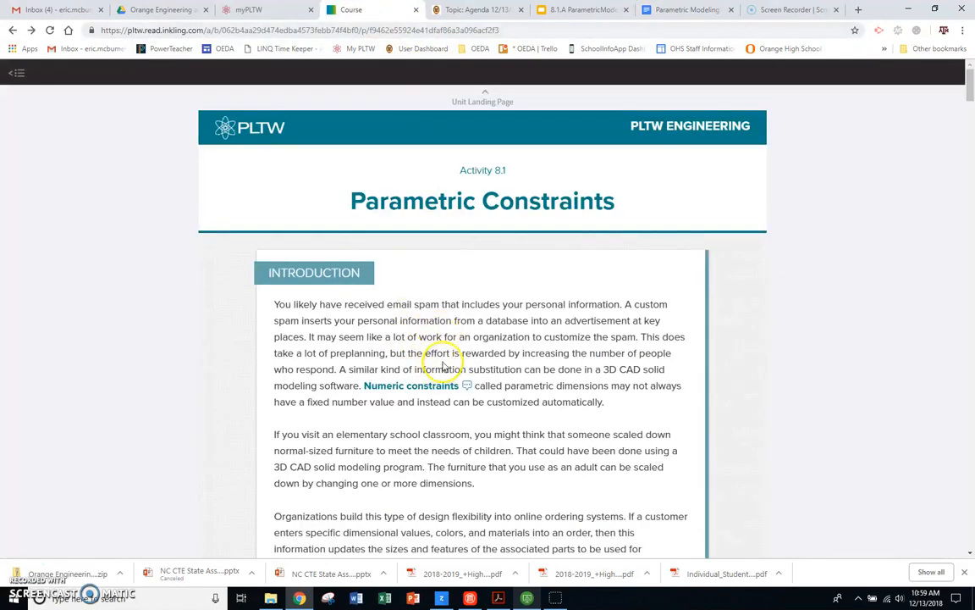
{"action": "scroll", "coordinate": [442, 366], "scroll_direction": "down", "scroll_amount": 3}
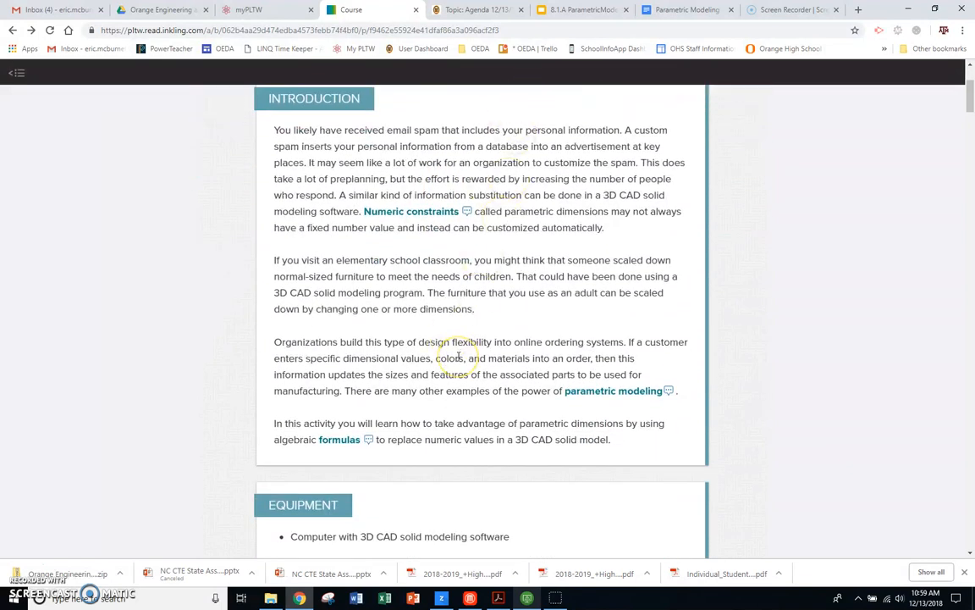
{"action": "scroll", "coordinate": [458, 355], "scroll_direction": "down", "scroll_amount": 1}
{"action": "scroll", "coordinate": [458, 359], "scroll_direction": "down", "scroll_amount": 1}
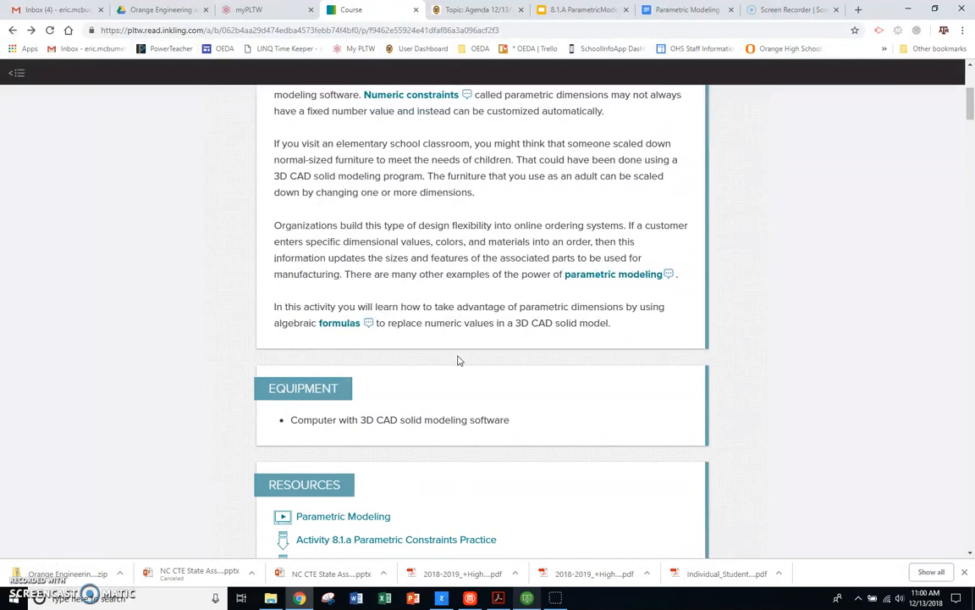
{"action": "scroll", "coordinate": [460, 356], "scroll_direction": "down", "scroll_amount": 7}
{"action": "scroll", "coordinate": [461, 352], "scroll_direction": "down", "scroll_amount": 3}
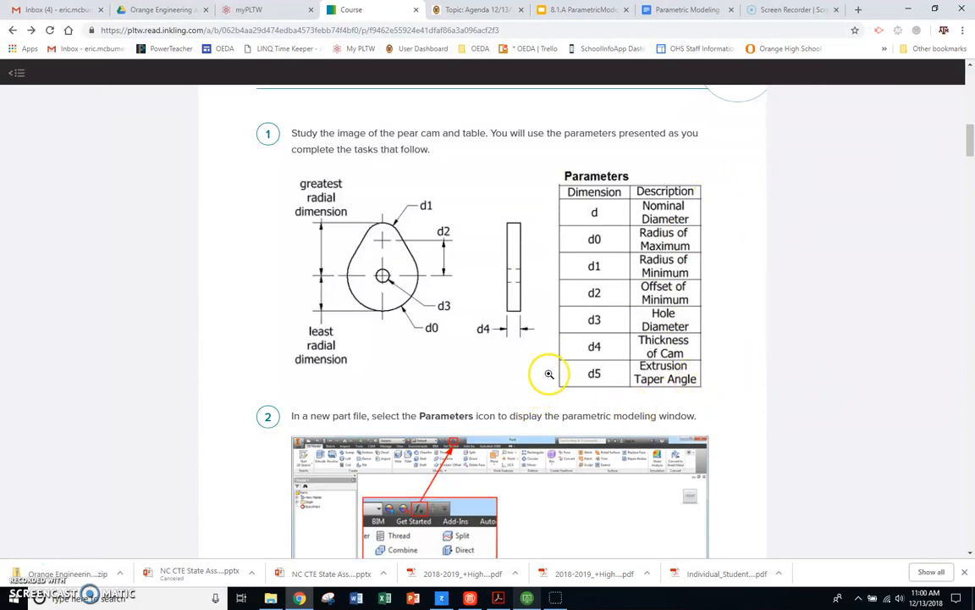
- Launch Autodesk Inventor Professional 2019 on the remote desktop and return to the course page
{"action": "left_click", "coordinate": [528, 597]}
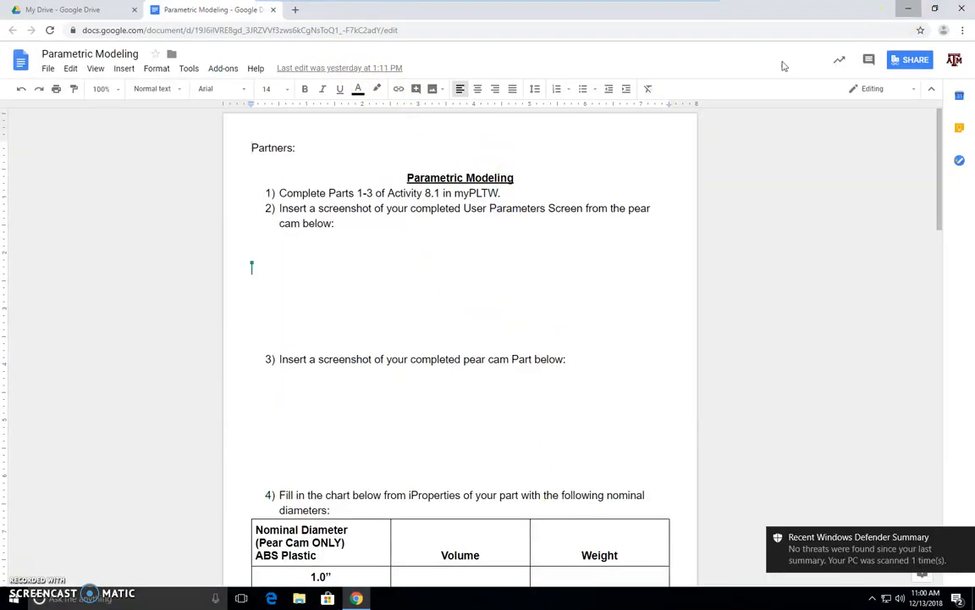
{"action": "left_click", "coordinate": [905, 12]}
{"action": "double_click", "coordinate": [22, 197]}
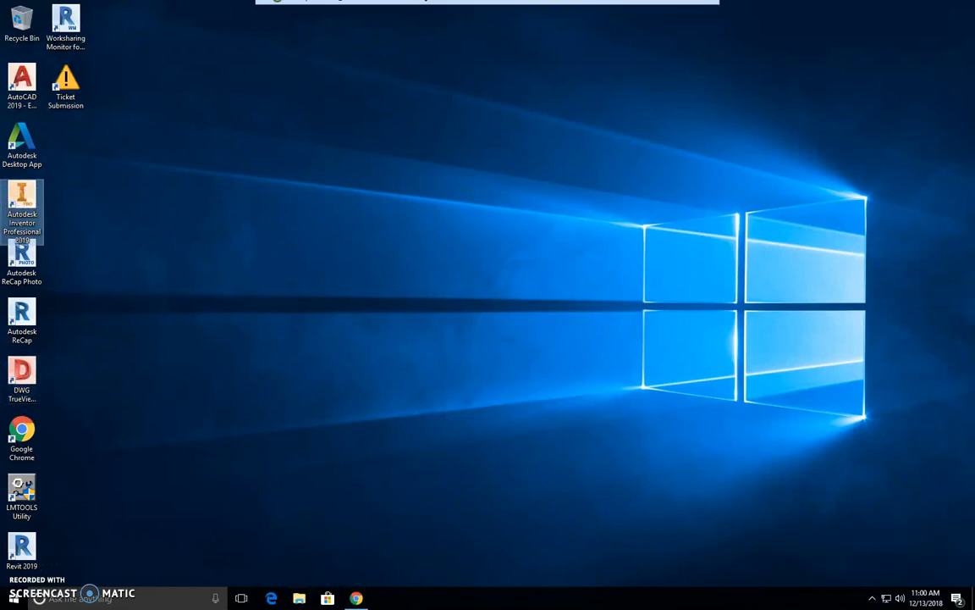
{"action": "left_click", "coordinate": [688, 7]}
- Read procedure steps 2 and 3 on opening Parameters and adding numeric user parameters, including the dimension table from d to d5
{"action": "scroll", "coordinate": [446, 503], "scroll_direction": "down", "scroll_amount": 4}
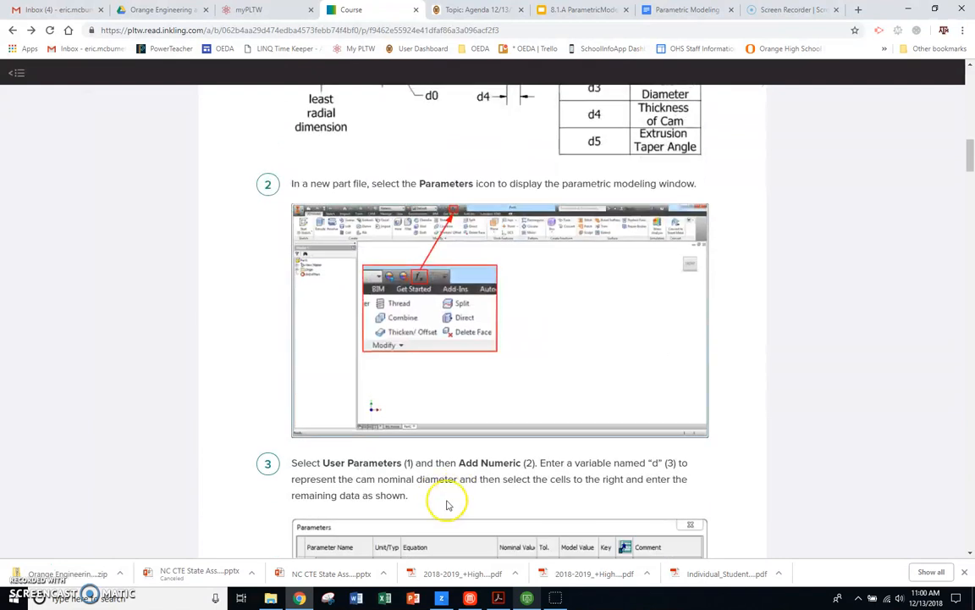
{"action": "scroll", "coordinate": [491, 288], "scroll_direction": "up", "scroll_amount": 1}
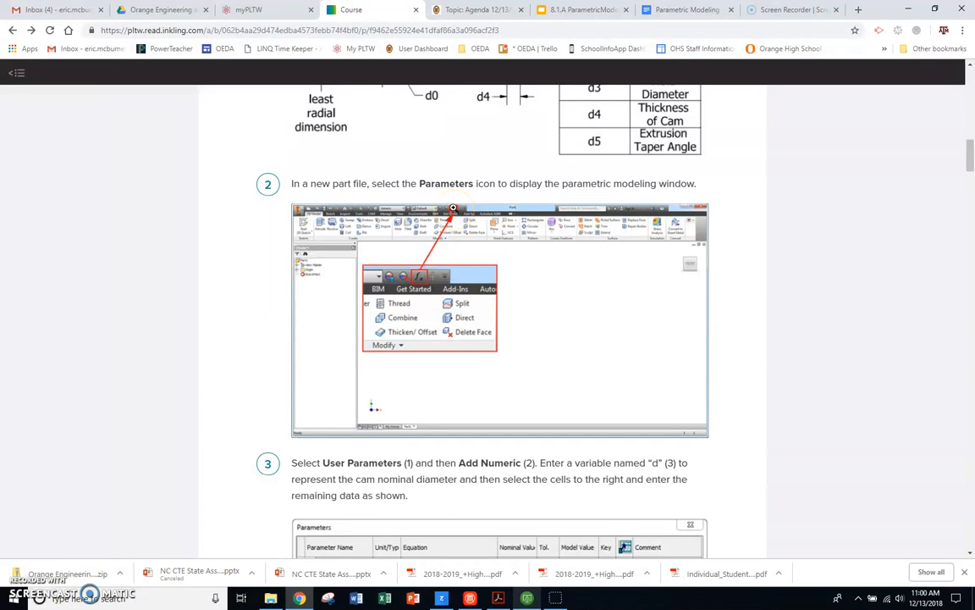
{"action": "scroll", "coordinate": [447, 323], "scroll_direction": "down", "scroll_amount": 3}
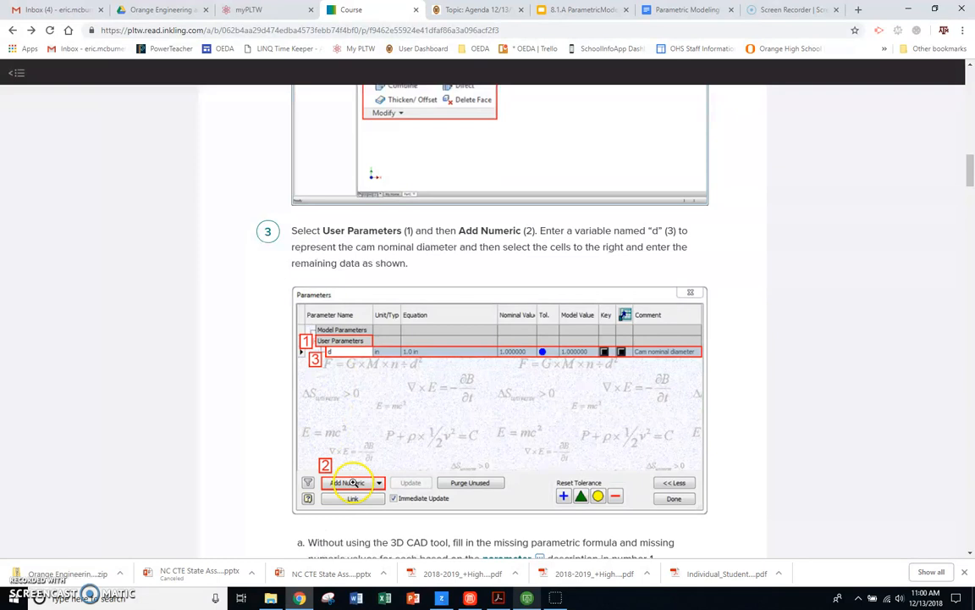
{"action": "scroll", "coordinate": [427, 470], "scroll_direction": "down", "scroll_amount": 3}
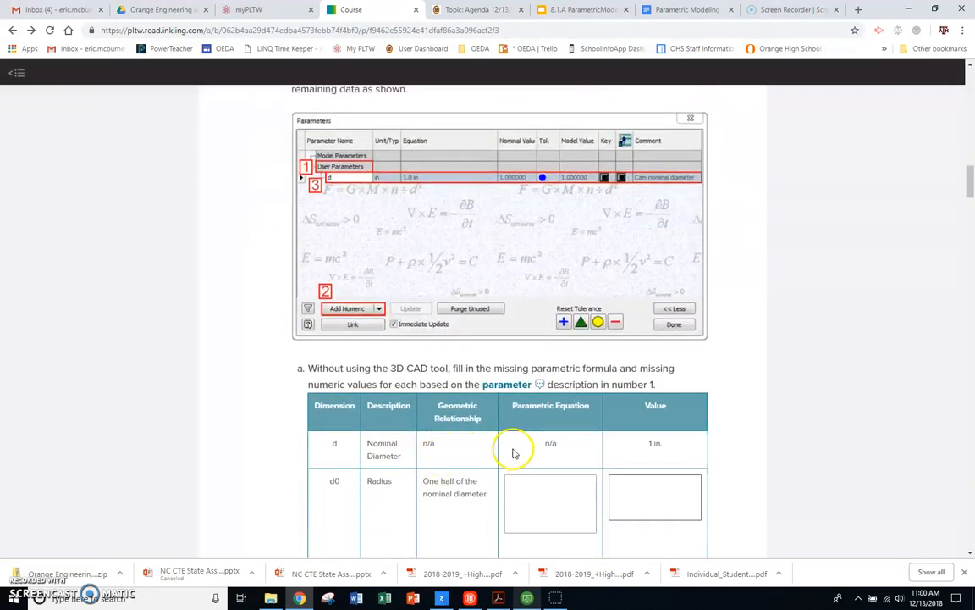
{"action": "scroll", "coordinate": [546, 443], "scroll_direction": "down", "scroll_amount": 1}
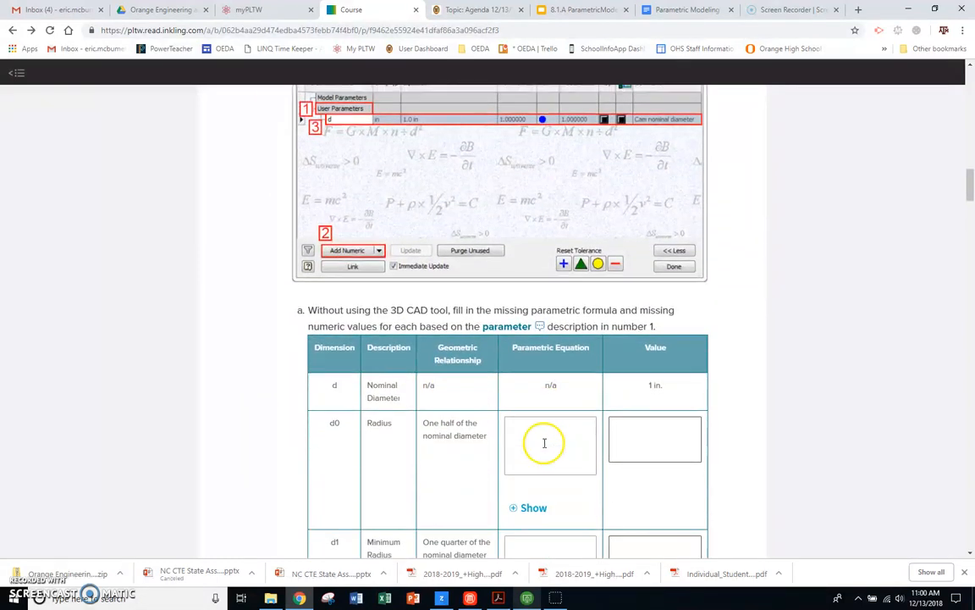
{"action": "scroll", "coordinate": [647, 399], "scroll_direction": "down", "scroll_amount": 3}
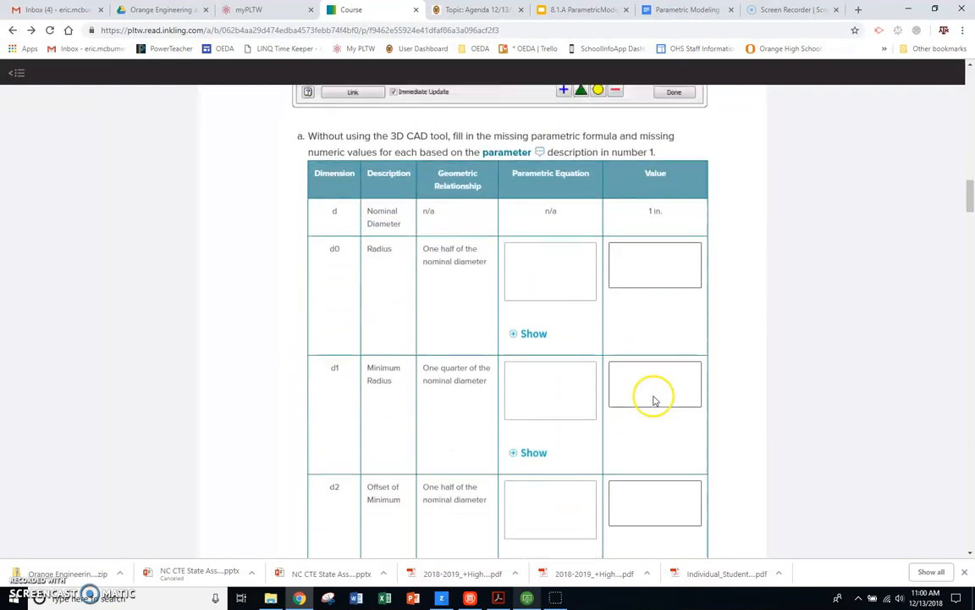
{"action": "scroll", "coordinate": [636, 386], "scroll_direction": "down", "scroll_amount": 1}
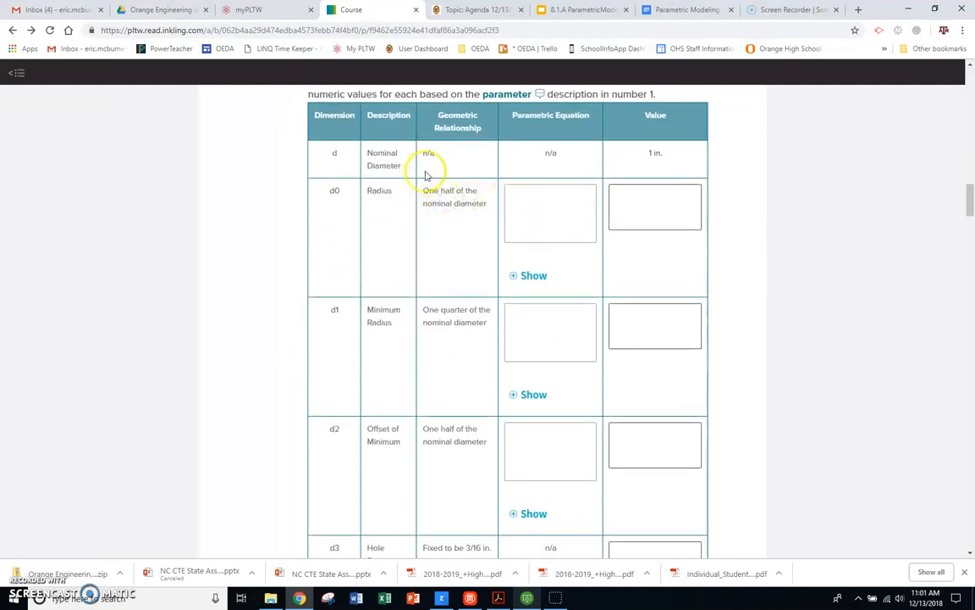
{"action": "scroll", "coordinate": [453, 406], "scroll_direction": "down", "scroll_amount": 2}
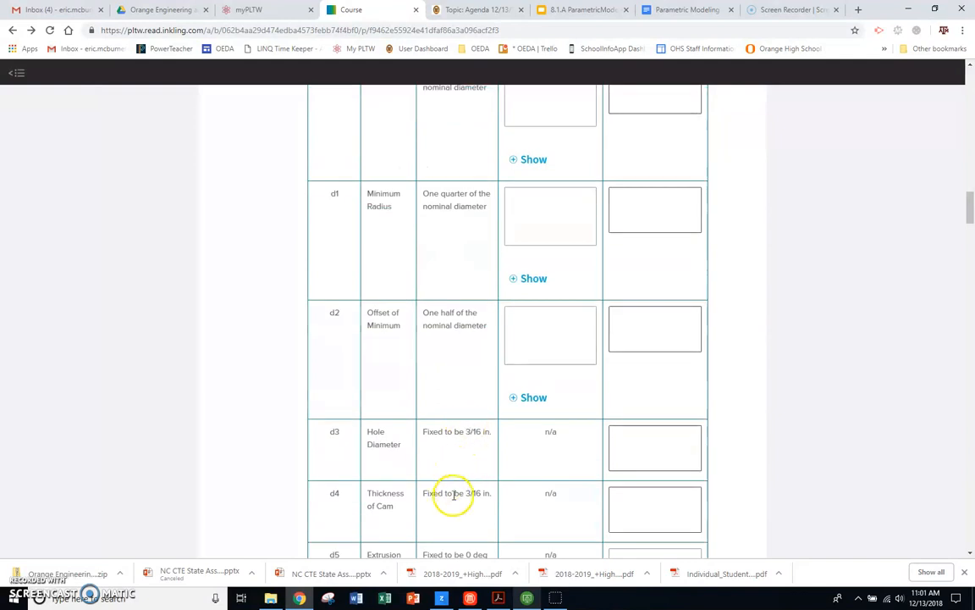
{"action": "scroll", "coordinate": [461, 487], "scroll_direction": "down", "scroll_amount": 3}
- Compare the geometric relationships in the dimension table with the pear cam parameter descriptions in procedure step 1
{"action": "scroll", "coordinate": [466, 481], "scroll_direction": "up", "scroll_amount": 4}
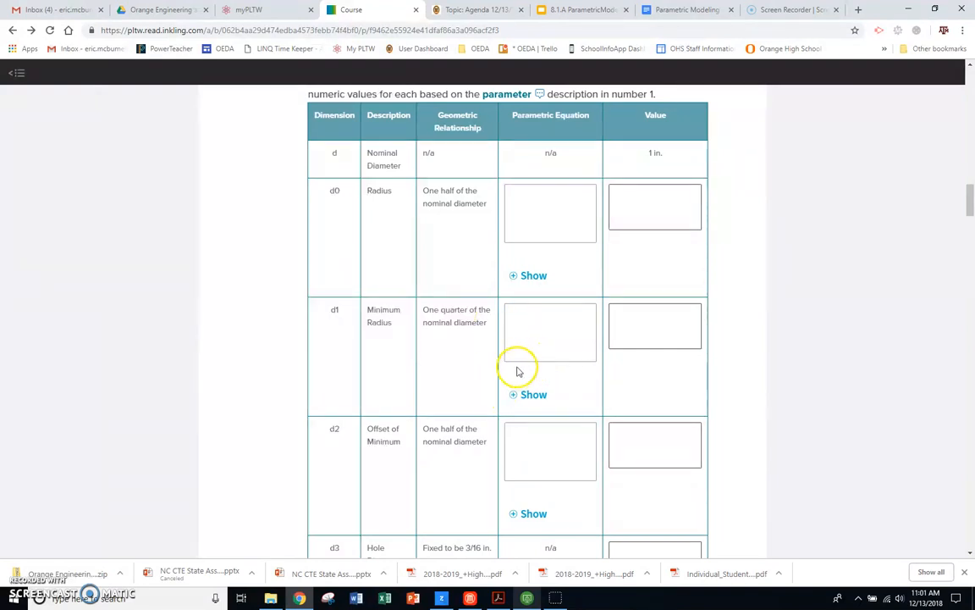
{"action": "scroll", "coordinate": [440, 440], "scroll_direction": "up", "scroll_amount": 7}
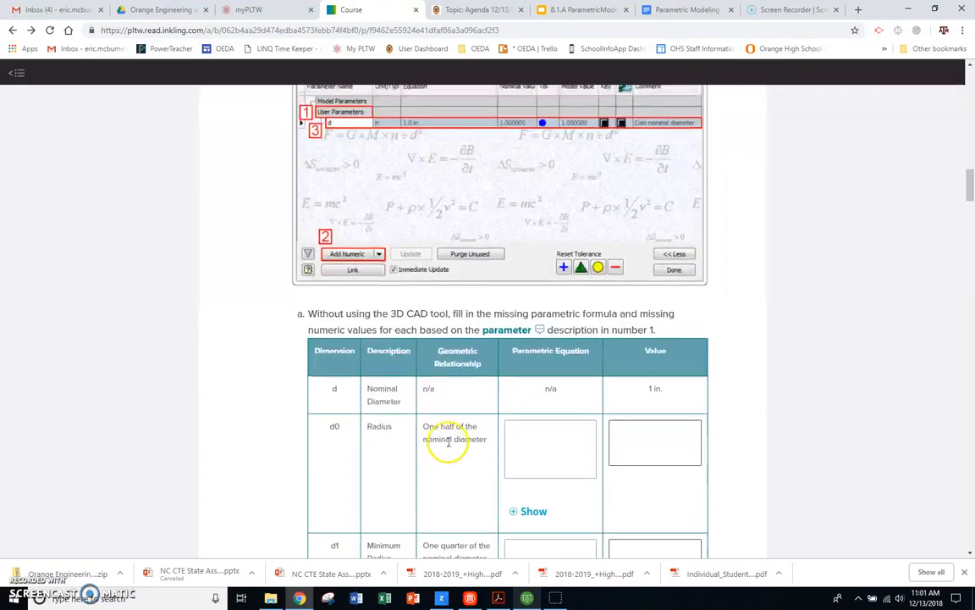
{"action": "scroll", "coordinate": [467, 355], "scroll_direction": "up", "scroll_amount": 3}
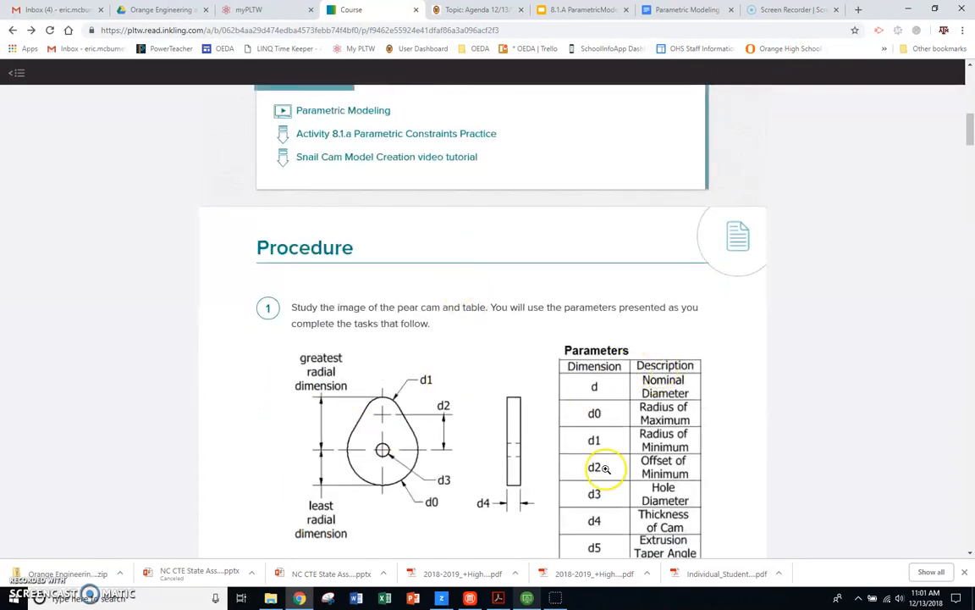
{"action": "scroll", "coordinate": [618, 453], "scroll_direction": "down", "scroll_amount": 3}
{"action": "scroll", "coordinate": [626, 445], "scroll_direction": "down", "scroll_amount": 8}
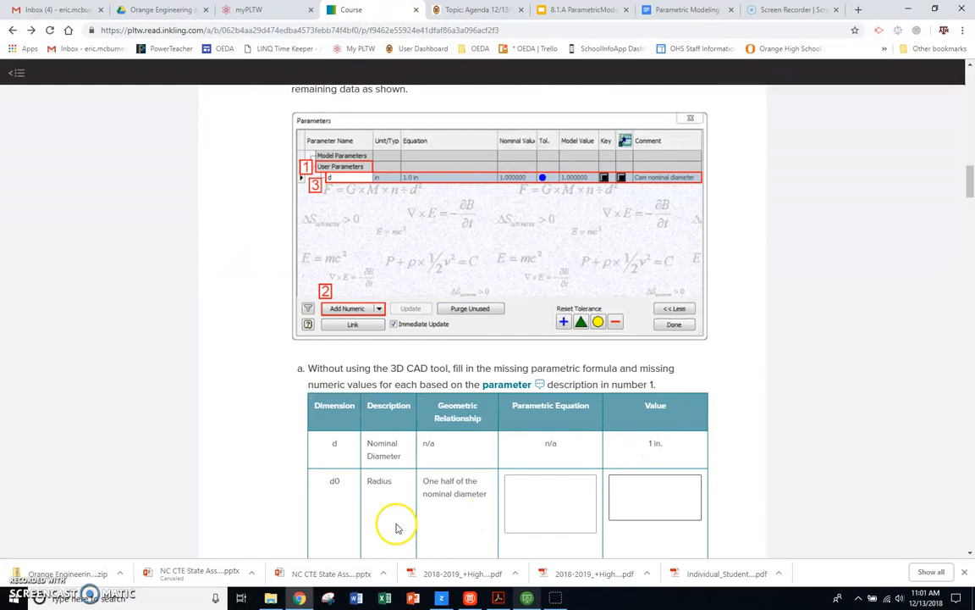
{"action": "scroll", "coordinate": [423, 508], "scroll_direction": "down", "scroll_amount": 2}
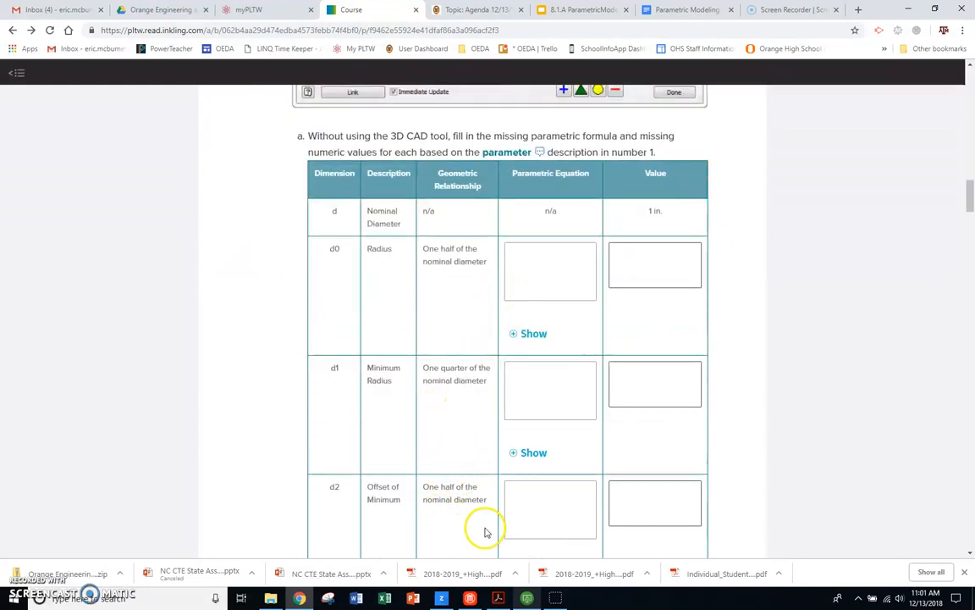
{"action": "scroll", "coordinate": [478, 527], "scroll_direction": "down", "scroll_amount": 2}
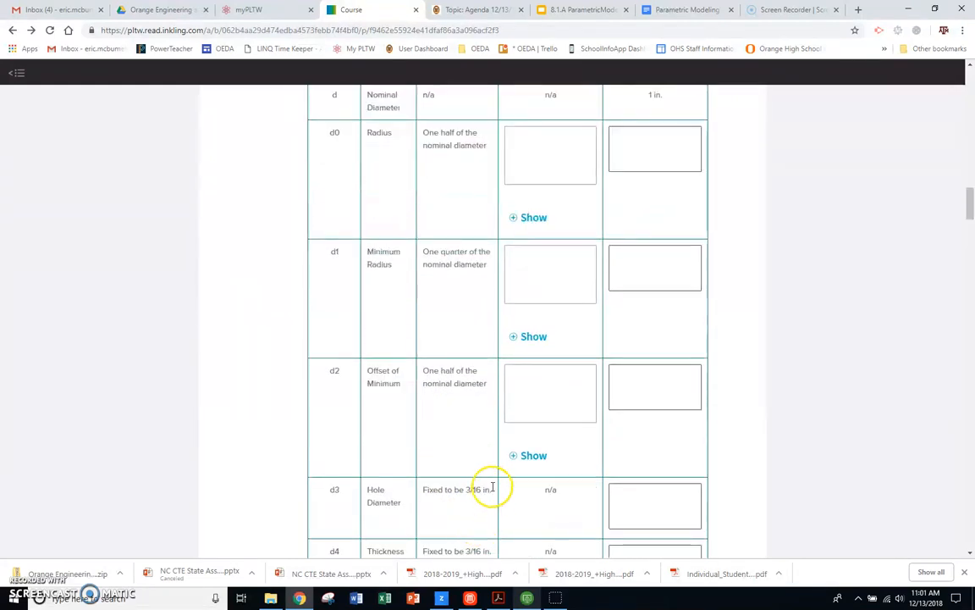
{"action": "scroll", "coordinate": [478, 433], "scroll_direction": "up", "scroll_amount": 8}
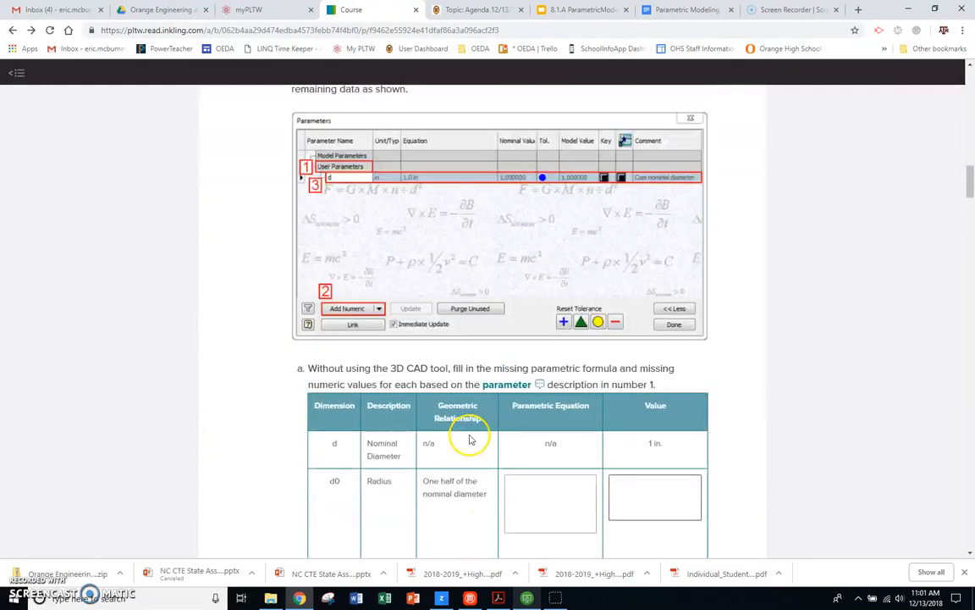
{"action": "scroll", "coordinate": [464, 424], "scroll_direction": "up", "scroll_amount": 1}
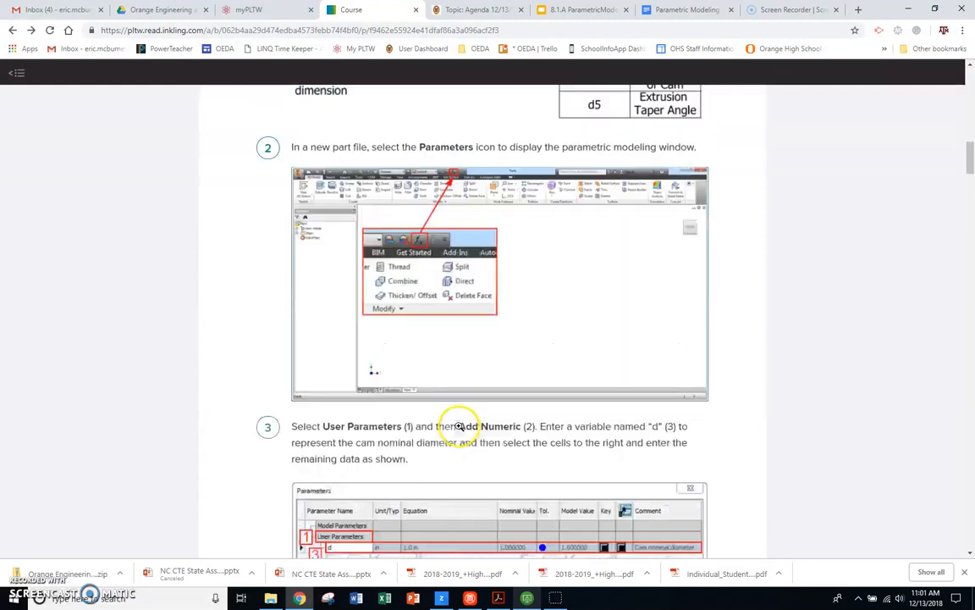
- Switch to the remote desktop and specify CTE-DEMO as the license server system, completing the FlexNet License Finder
{"action": "left_click", "coordinate": [527, 598]}
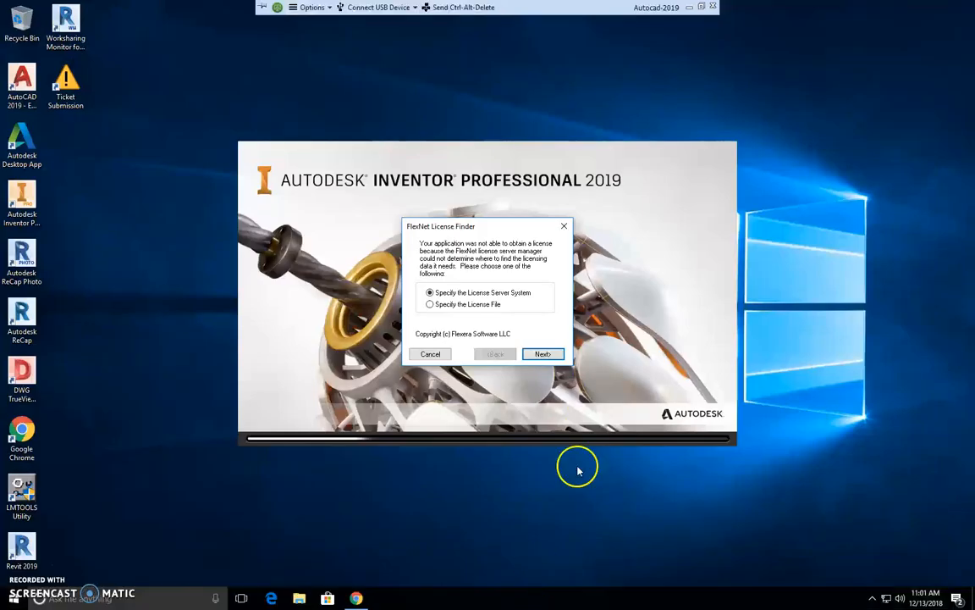
{"action": "left_click", "coordinate": [540, 353]}
{"action": "left_click", "coordinate": [468, 290]}
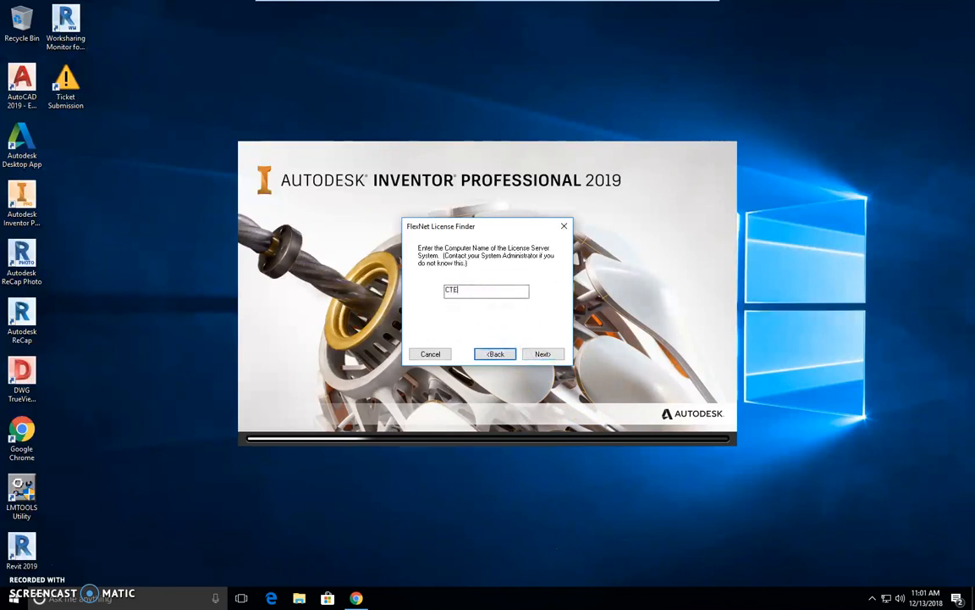
{"action": "key", "text": "Return"}
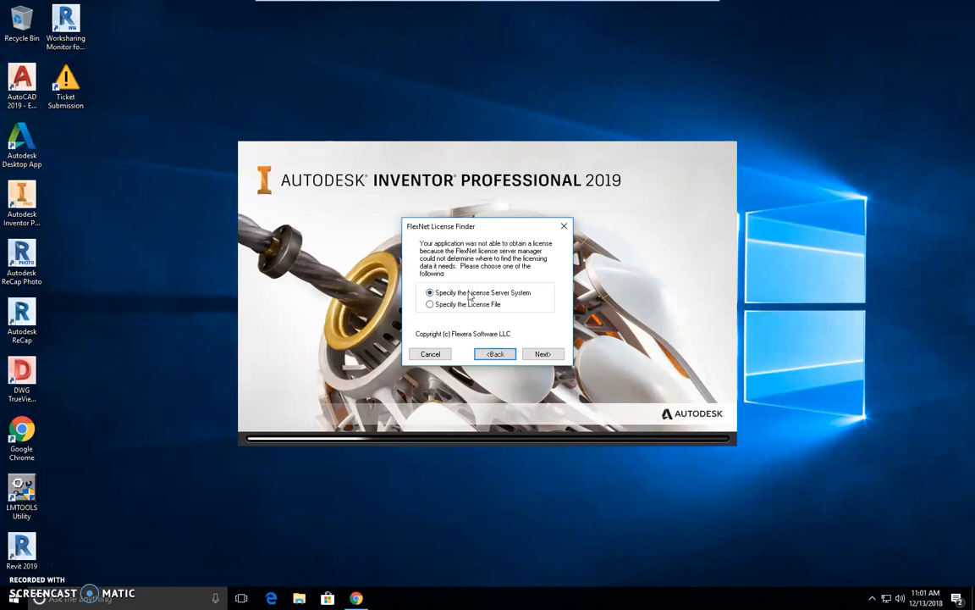
{"action": "left_click", "coordinate": [542, 356]}
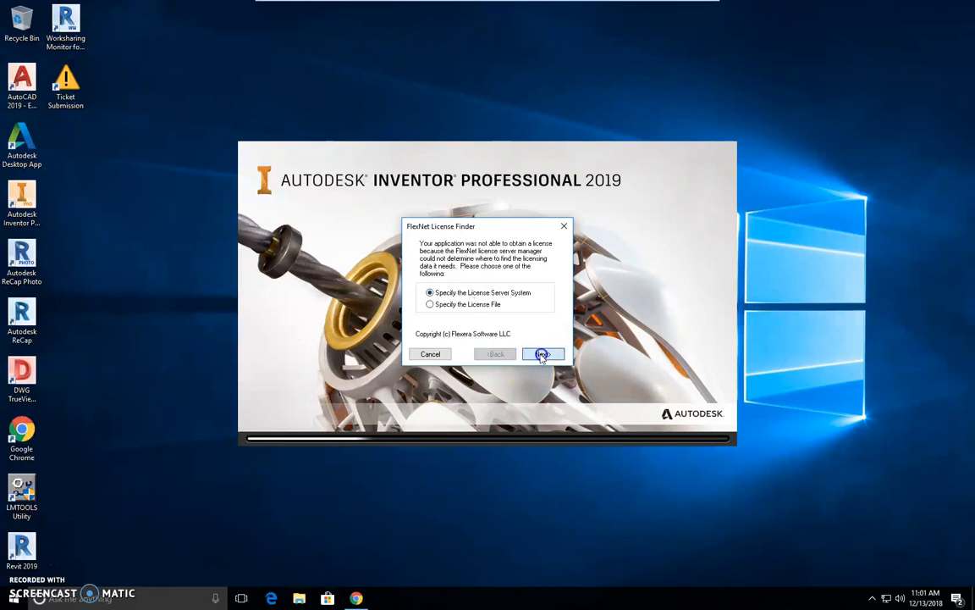
{"action": "left_click", "coordinate": [540, 354]}
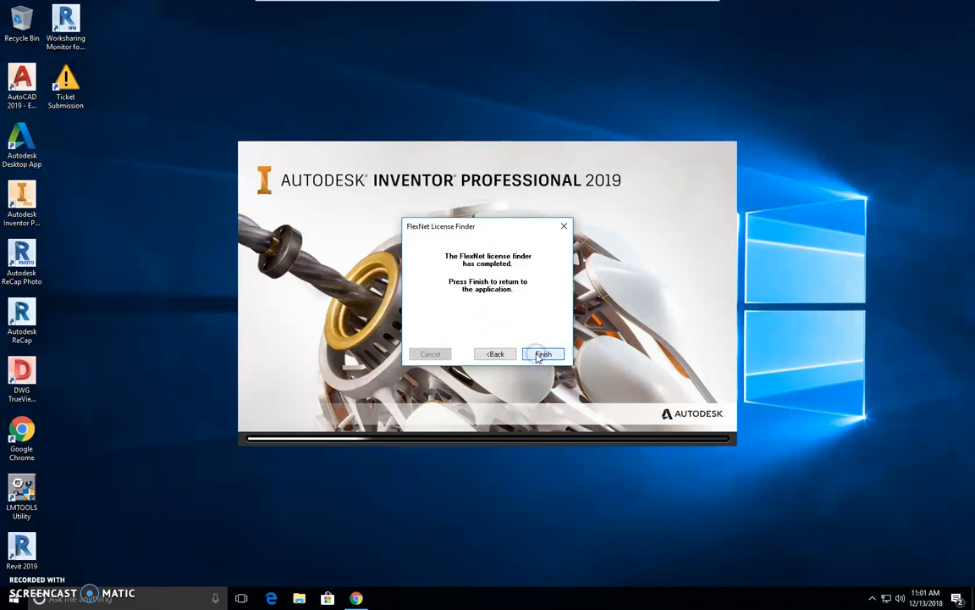
{"action": "left_click", "coordinate": [542, 353]}
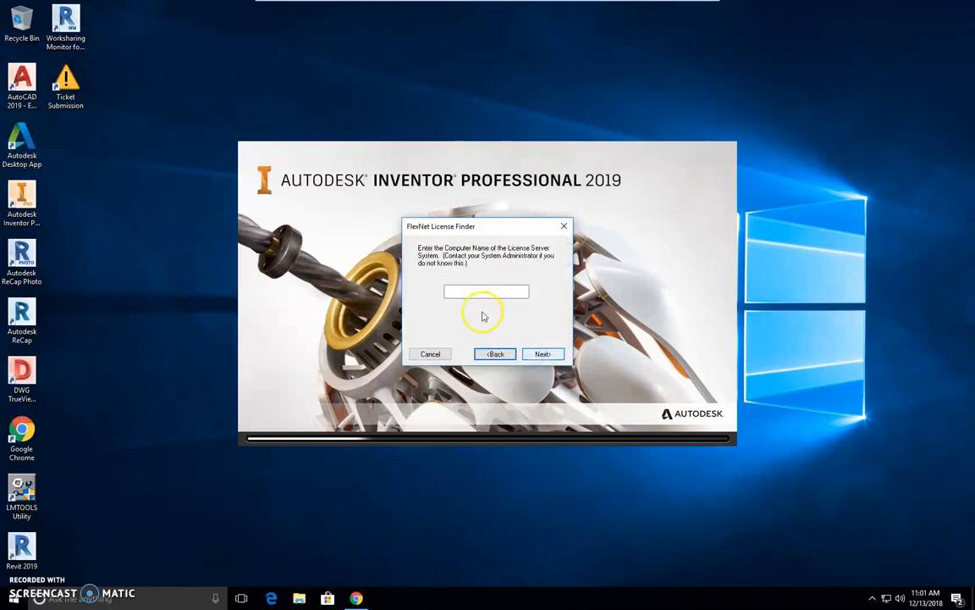
{"action": "left_click", "coordinate": [465, 289]}
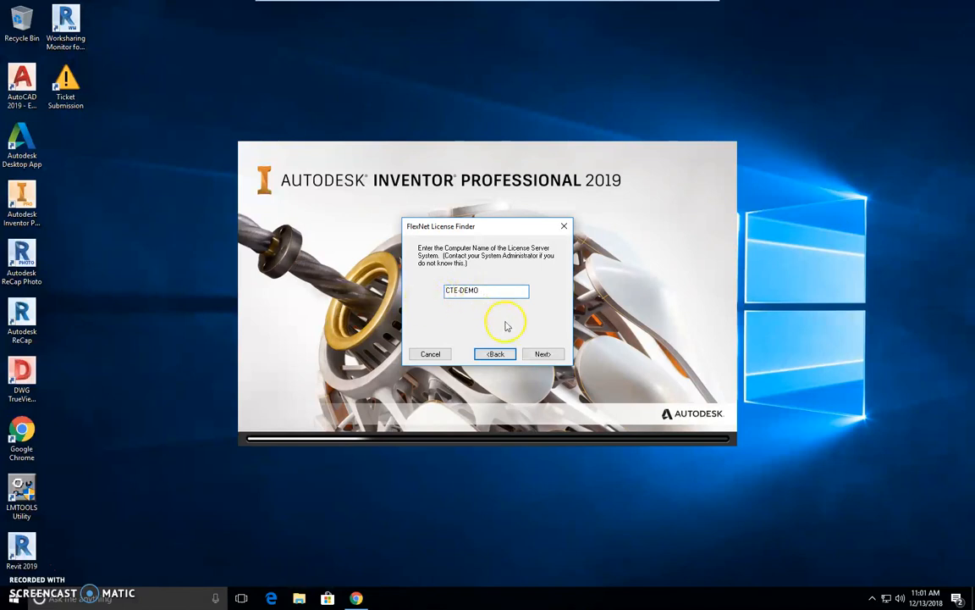
{"action": "left_click", "coordinate": [538, 355]}
{"action": "left_click", "coordinate": [539, 355]}
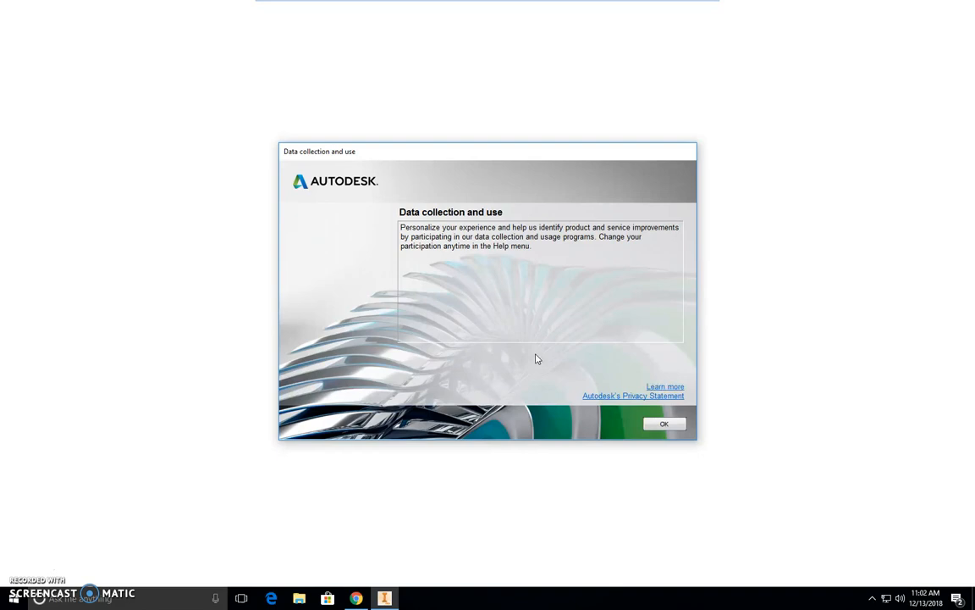
- Dismiss the data collection notice and welcome overlay, and create a new part file
{"action": "left_click", "coordinate": [666, 426]}
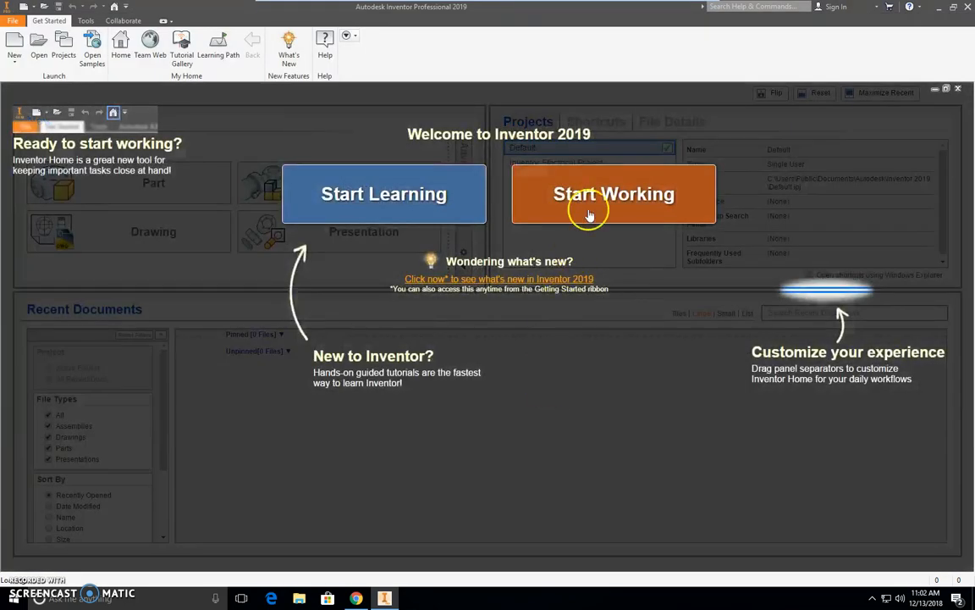
{"action": "left_click", "coordinate": [589, 204]}
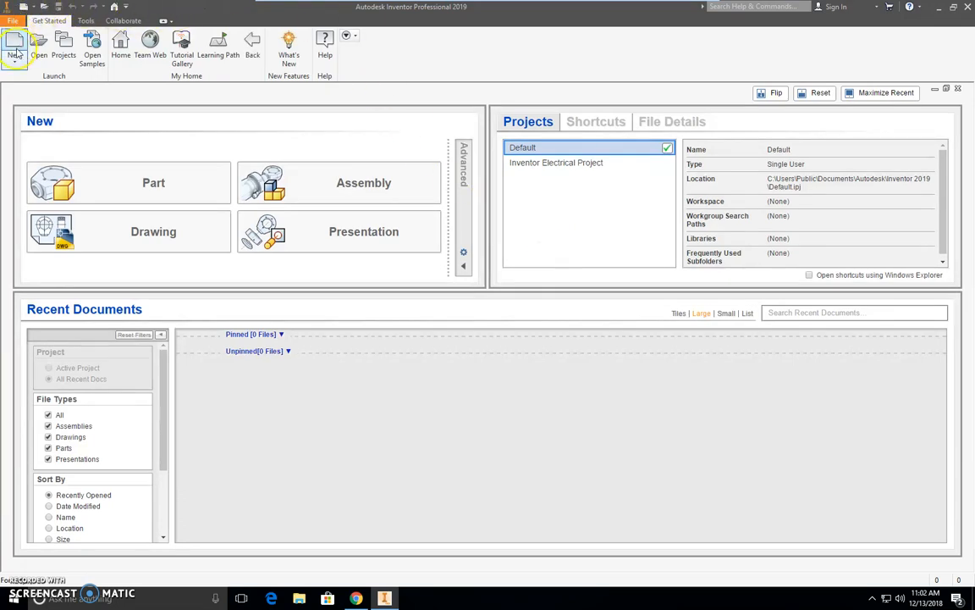
{"action": "left_click", "coordinate": [106, 173]}
{"action": "left_click", "coordinate": [103, 177]}
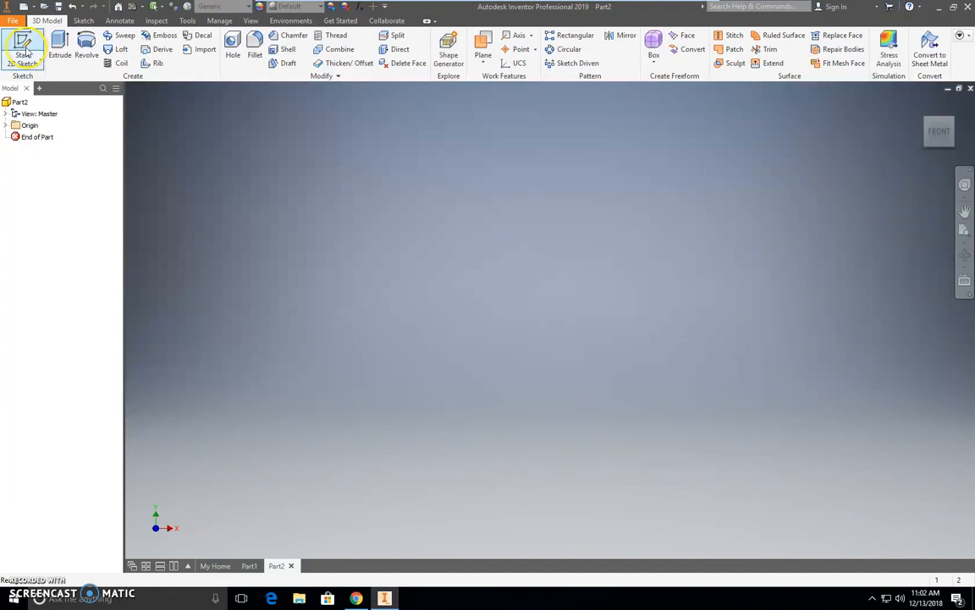
- Open the part's parameters and add a numeric user parameter d in inches with the comment Nominal Diameter, keeping its 1.0 in value
{"action": "left_click", "coordinate": [360, 8]}
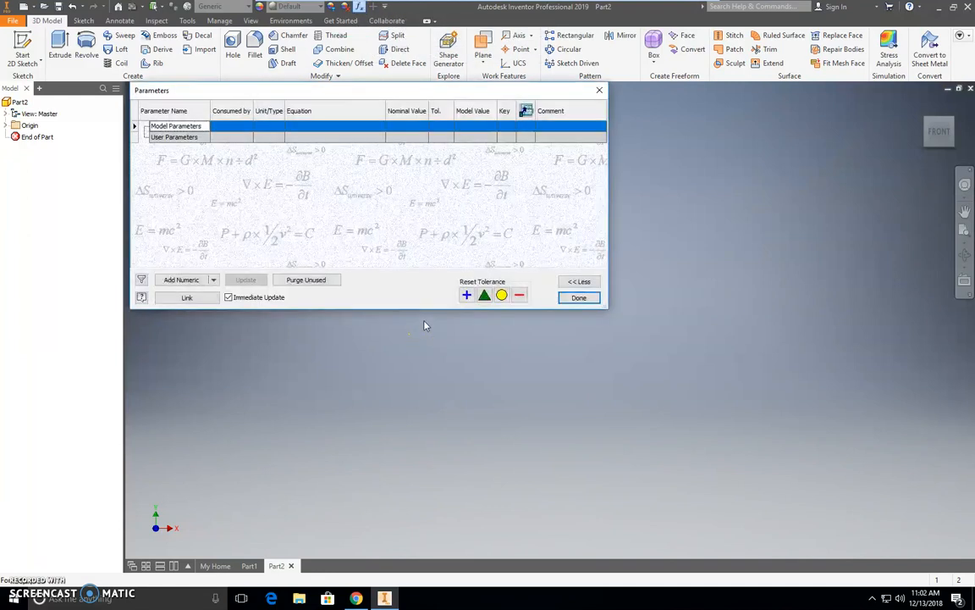
{"action": "left_click", "coordinate": [188, 138]}
{"action": "left_click", "coordinate": [187, 280]}
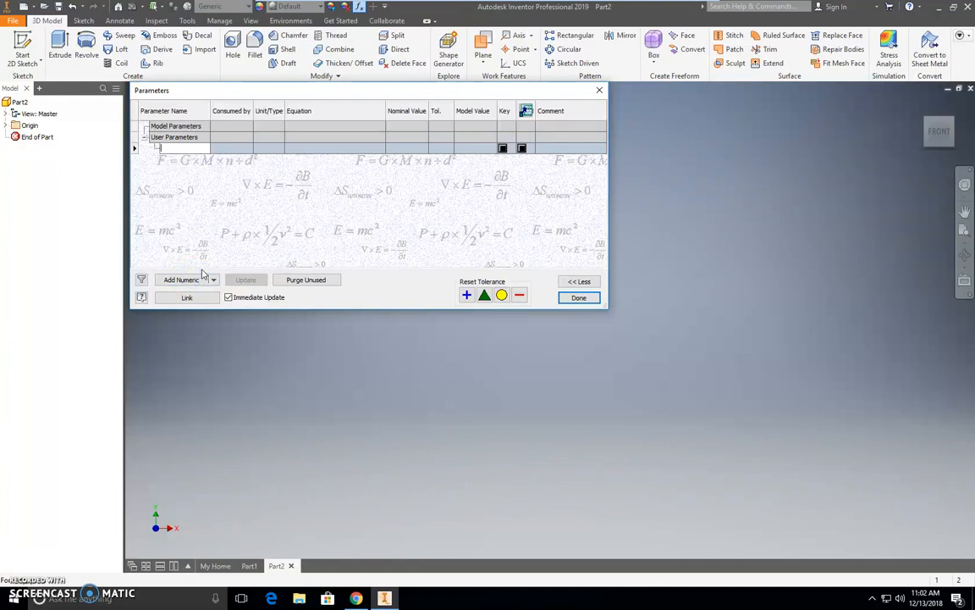
{"action": "type", "text": "d"}
{"action": "left_click", "coordinate": [550, 149]}
{"action": "type", "text": "Nomina"}
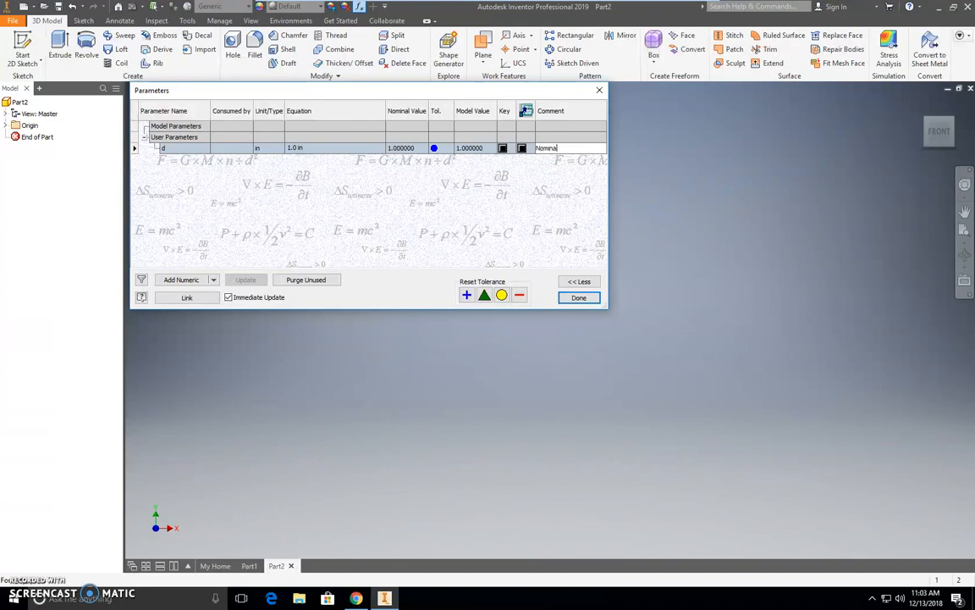
{"action": "type", "text": "l Diam"}
{"action": "left_click", "coordinate": [303, 149]}
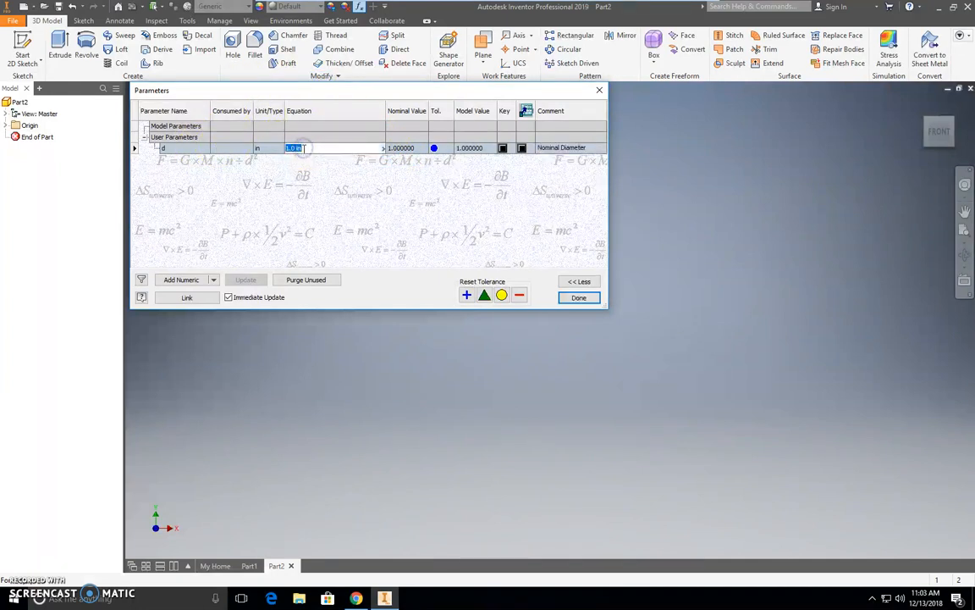
{"action": "left_click", "coordinate": [261, 148]}
{"action": "left_click", "coordinate": [325, 329]}
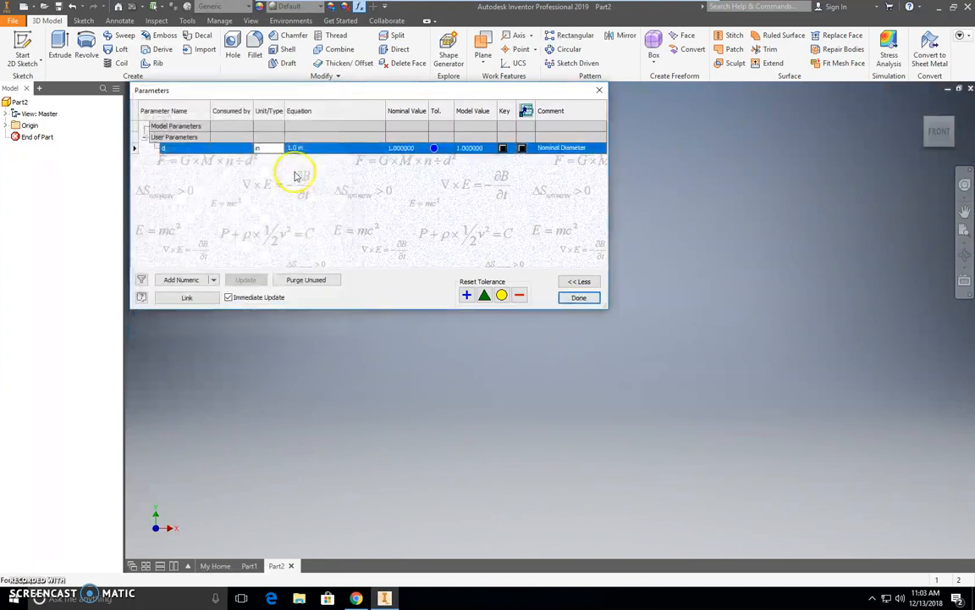
- Add a numeric user parameter named d0 with the comment Radius Maximum
{"action": "left_click", "coordinate": [181, 280]}
{"action": "left_click", "coordinate": [175, 162]}
{"action": "type", "text": "d0"}
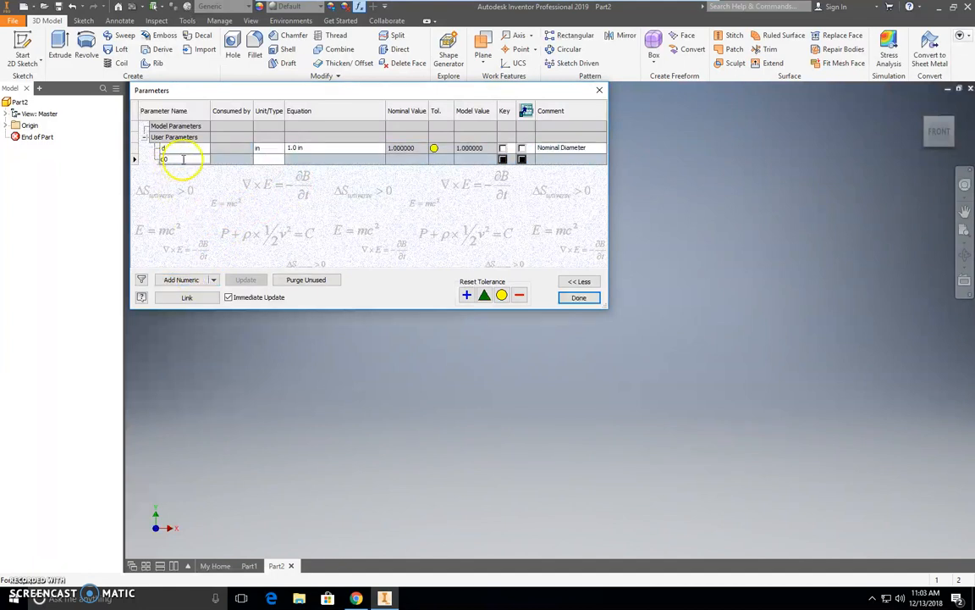
{"action": "left_click", "coordinate": [550, 160]}
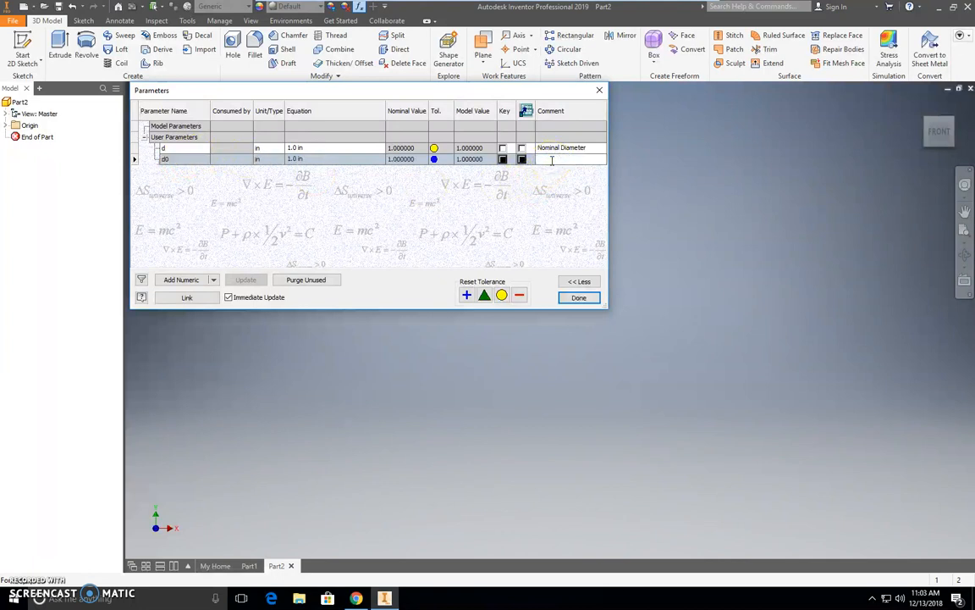
{"action": "type", "text": "Radius Maximum"}
- Set the equation of the Radius Maximum parameter d0 to d/2
{"action": "left_click", "coordinate": [315, 163]}
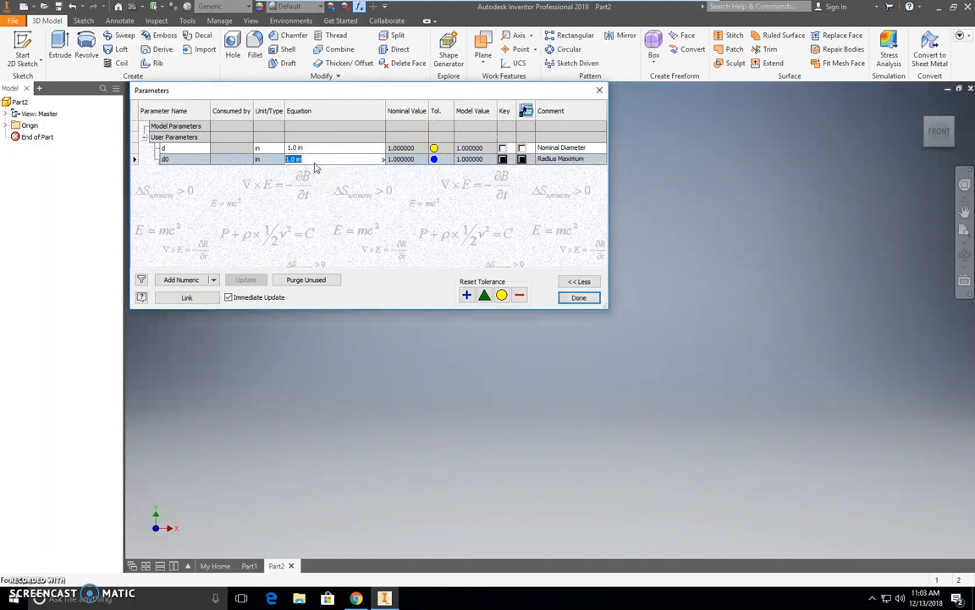
{"action": "type", "text": "d/"}
{"action": "key", "text": "Return"}
{"action": "left_click", "coordinate": [254, 108]}
{"action": "left_click", "coordinate": [254, 108]}
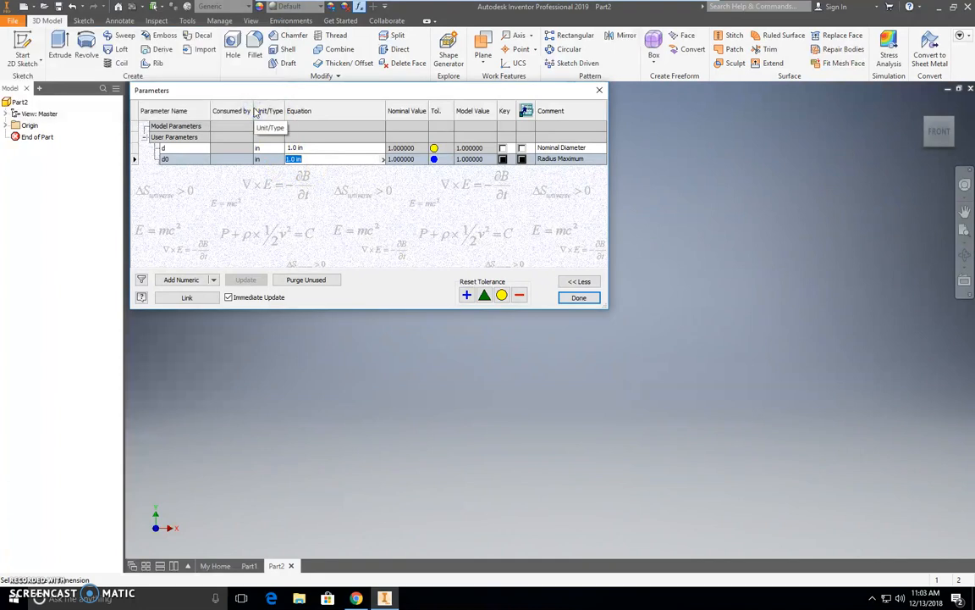
{"action": "type", "text": "d/2"}
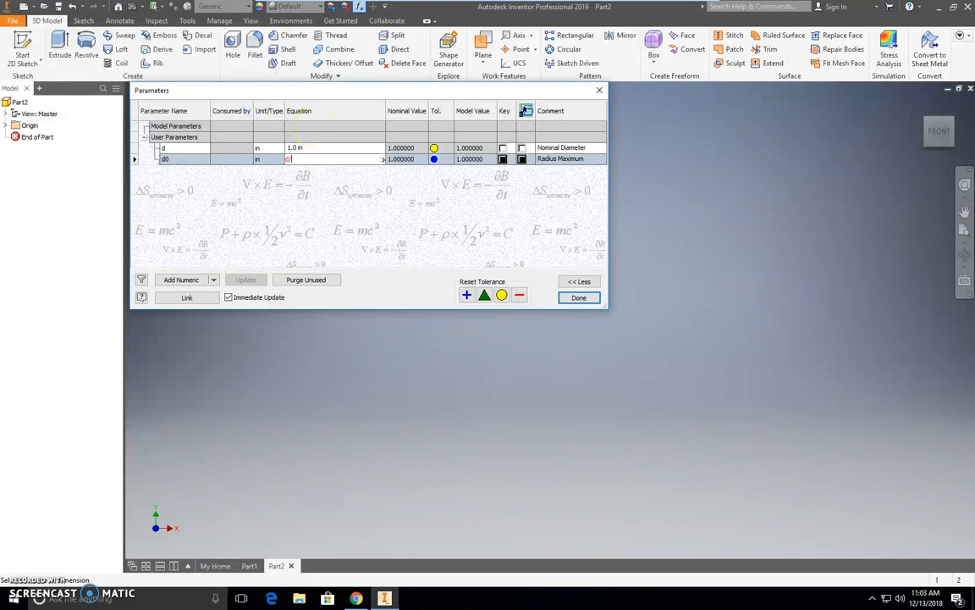
{"action": "left_click", "coordinate": [207, 235]}
- Add a numeric user parameter d1 with the comment Radius Minimum and the equation d / 4
{"action": "left_click", "coordinate": [186, 279]}
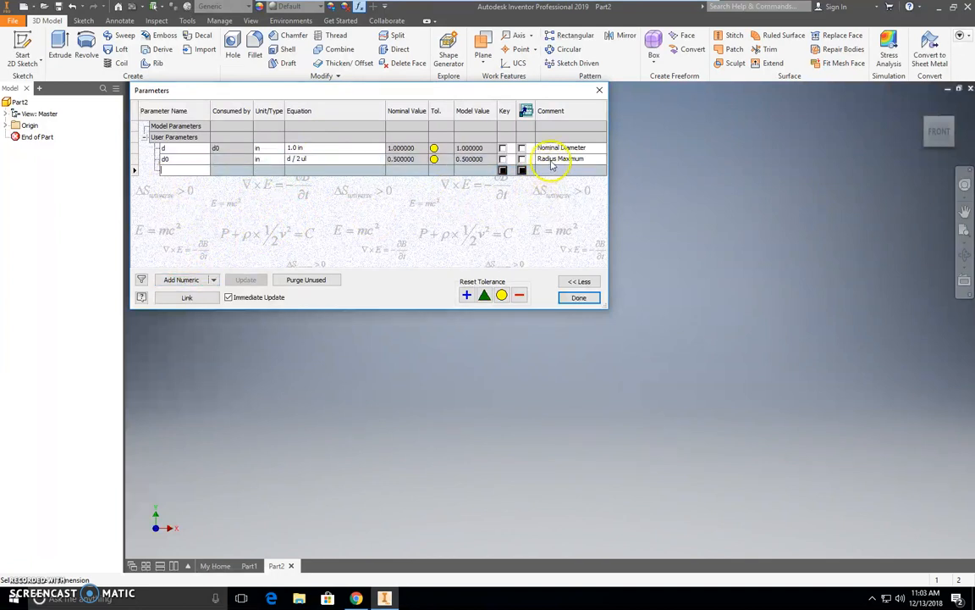
{"action": "left_click", "coordinate": [174, 171]}
{"action": "left_click", "coordinate": [561, 171]}
{"action": "type", "text": "Radius Min"}
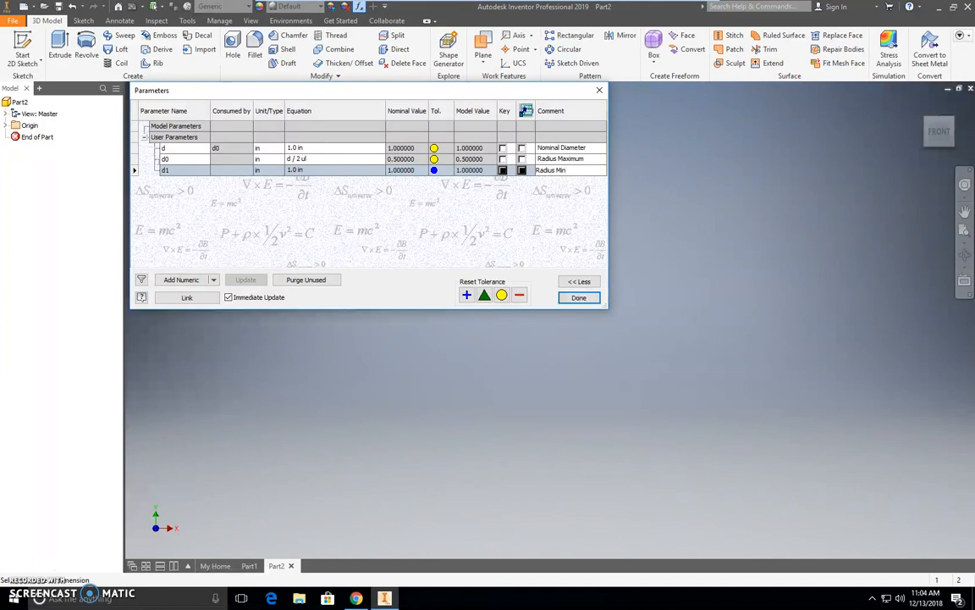
{"action": "type", "text": "imum"}
{"action": "left_click", "coordinate": [309, 171]}
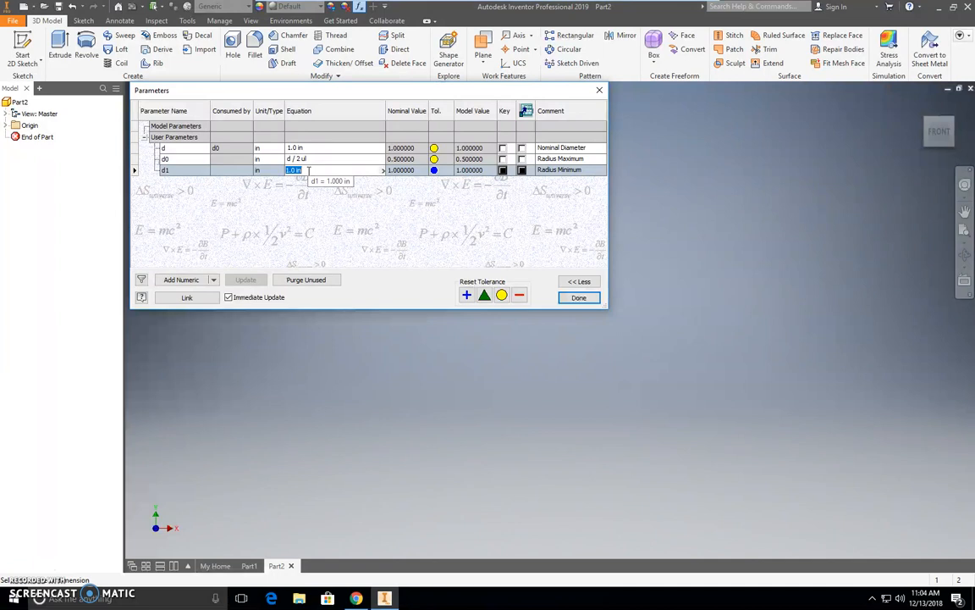
{"action": "type", "text": "d / 4"}
{"action": "key", "text": "Return"}
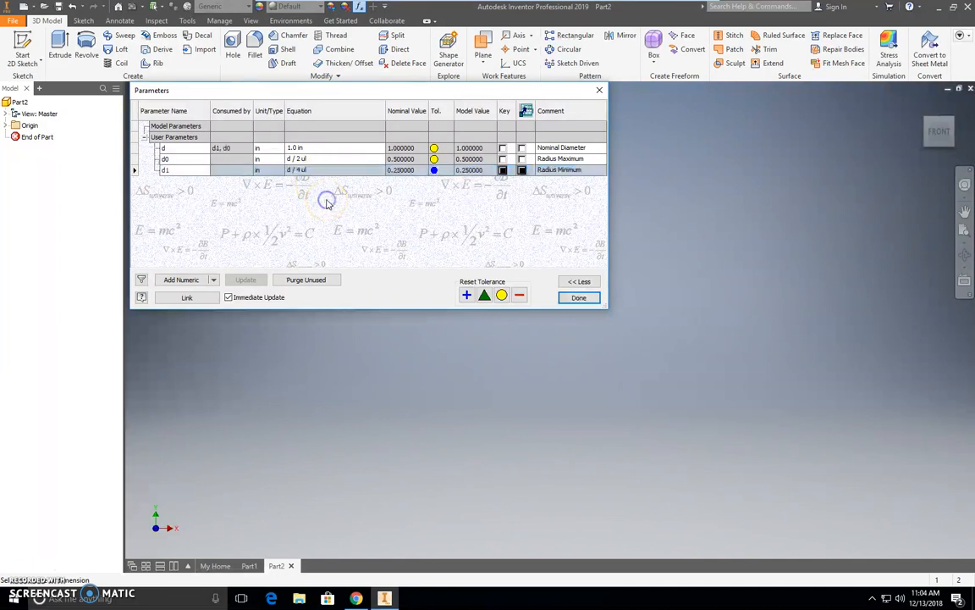
- Add a numeric user parameter d2 with the comment Offset Minimum and the equation d/2
{"action": "left_click", "coordinate": [188, 281]}
{"action": "type", "text": "d2"}
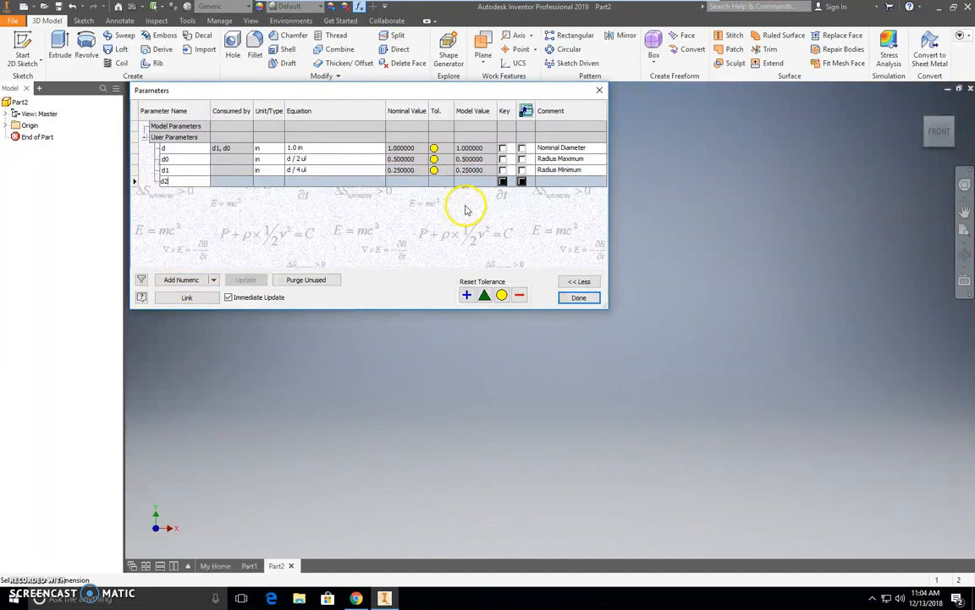
{"action": "left_click", "coordinate": [550, 182]}
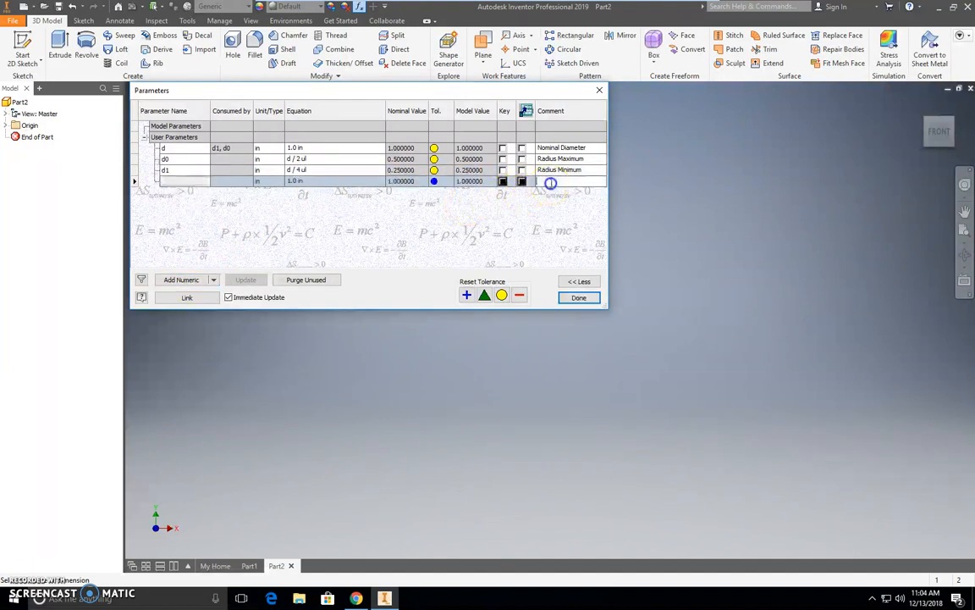
{"action": "type", "text": "Offset Minimum"}
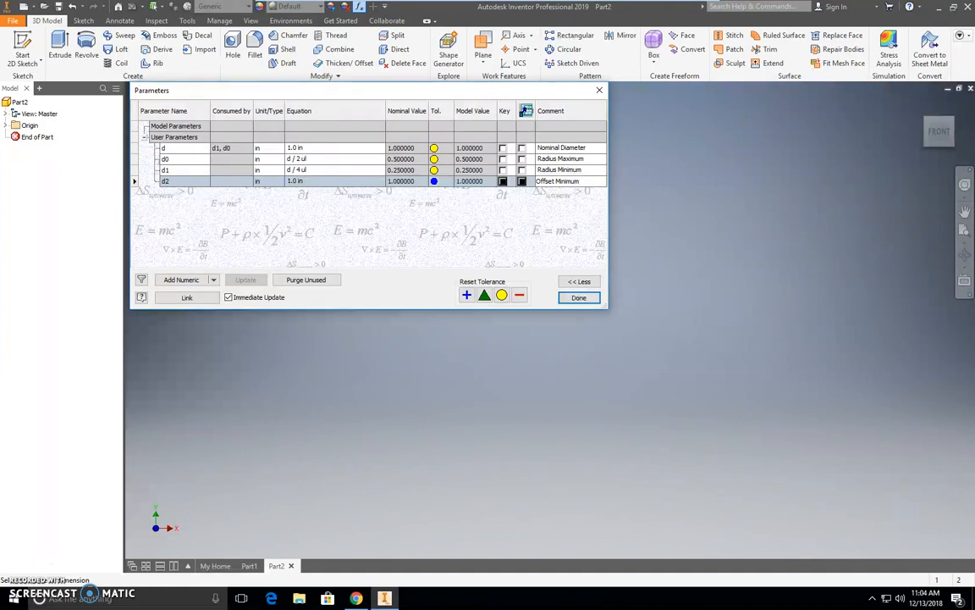
{"action": "left_click", "coordinate": [309, 181]}
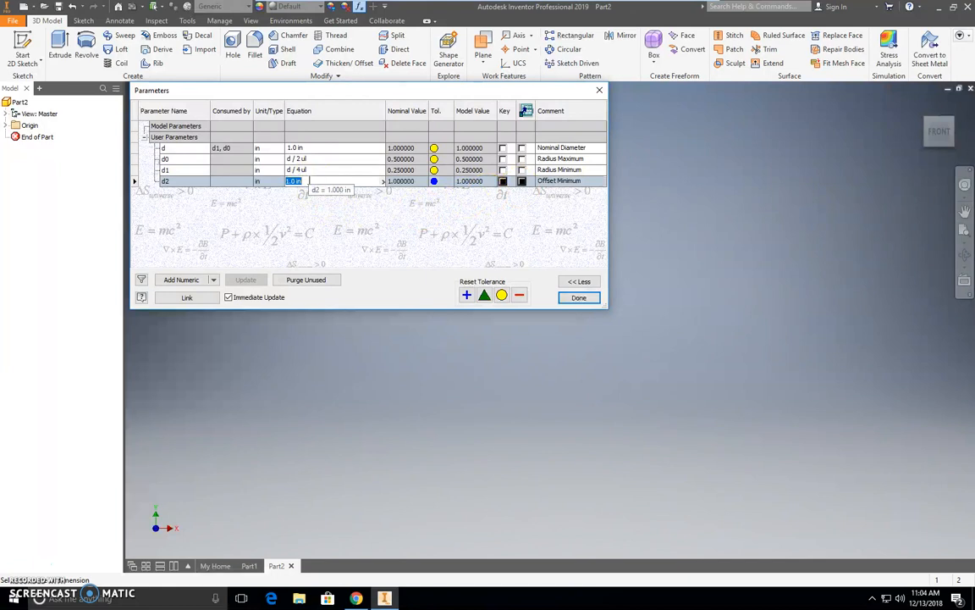
{"action": "type", "text": "d/2"}
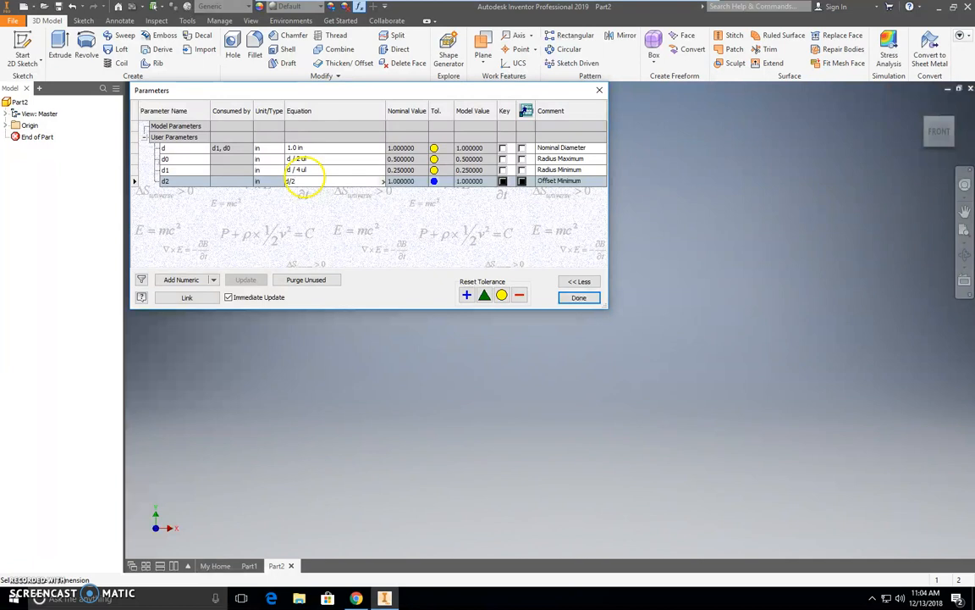
{"action": "key", "text": "Return"}
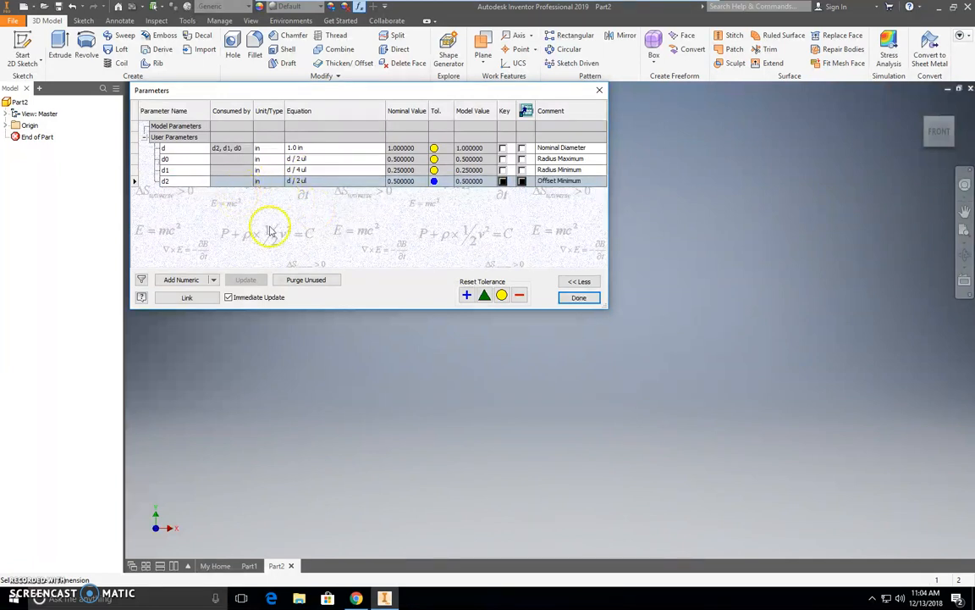
- Add a numeric user parameter d3 with the comment Hole Diameter and the equation 3/16 in
{"action": "left_click", "coordinate": [186, 280]}
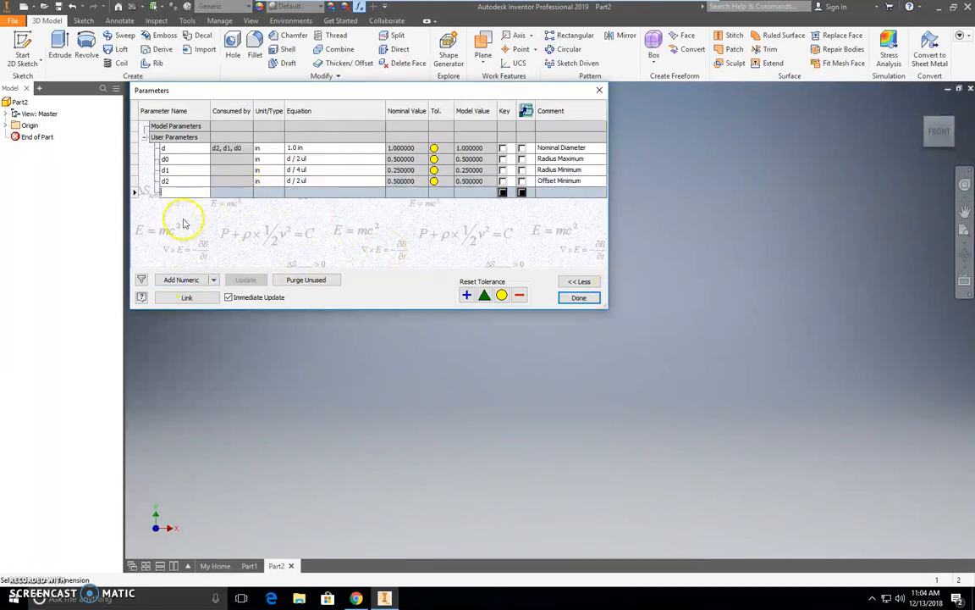
{"action": "type", "text": "d3"}
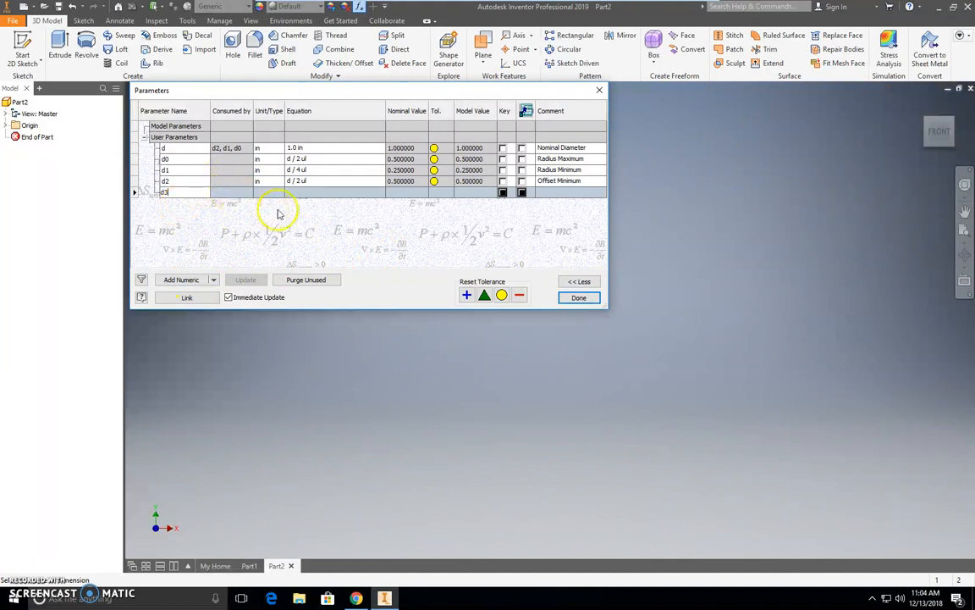
{"action": "left_click", "coordinate": [550, 193]}
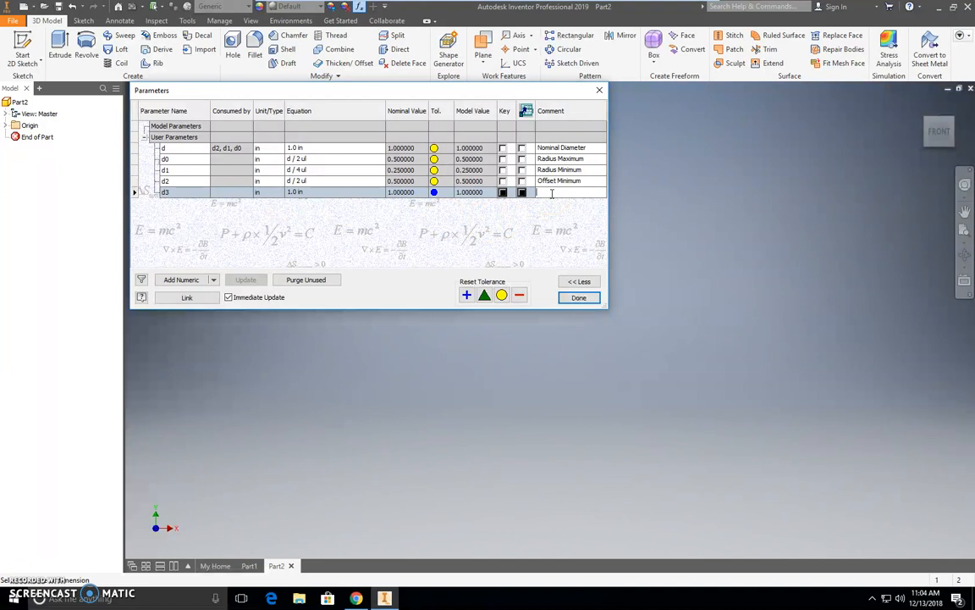
{"action": "type", "text": "Hole Diameter"}
{"action": "left_click", "coordinate": [309, 195]}
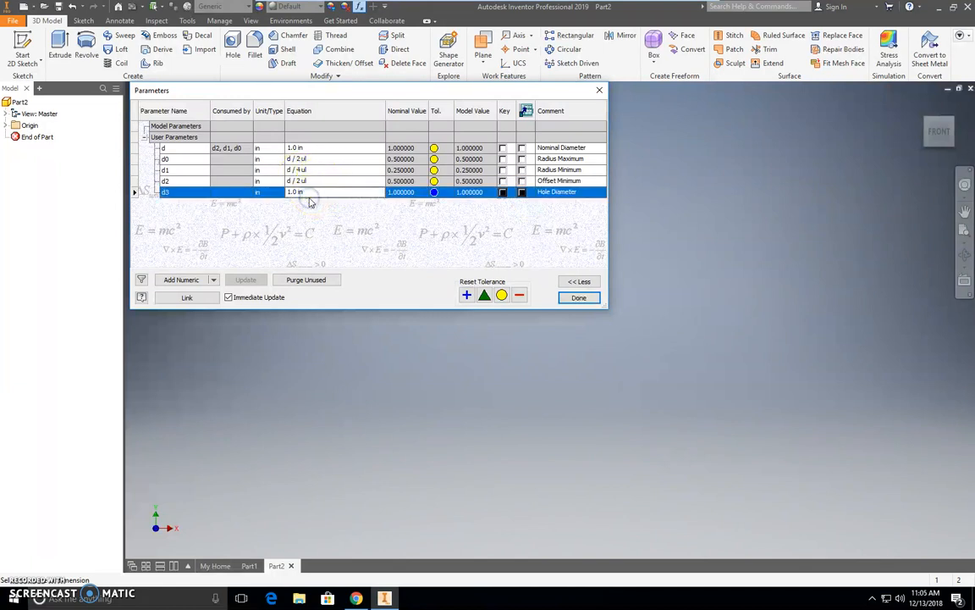
{"action": "left_click", "coordinate": [307, 194]}
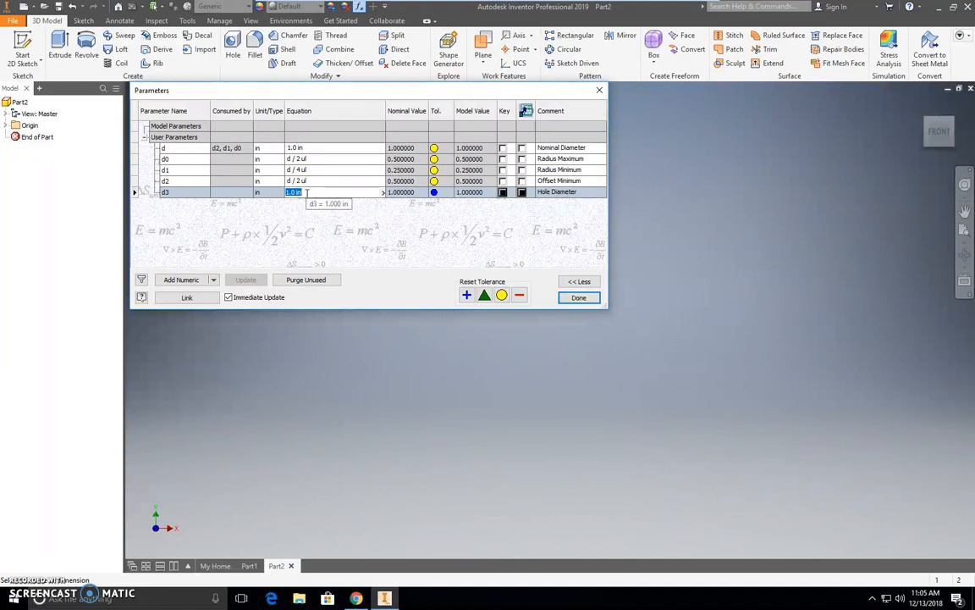
{"action": "type", "text": "3/1"}
{"action": "key", "text": "Return"}
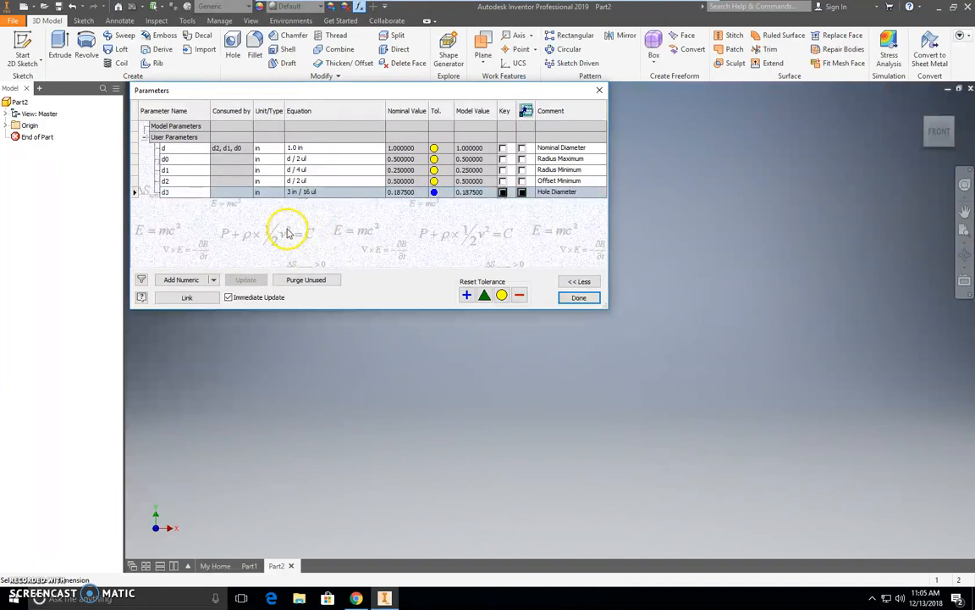
- Add a numeric user parameter d4 with the comment Thickness of Cam and the equation 3/16 in
{"action": "left_click", "coordinate": [181, 279]}
{"action": "type", "text": "d"}
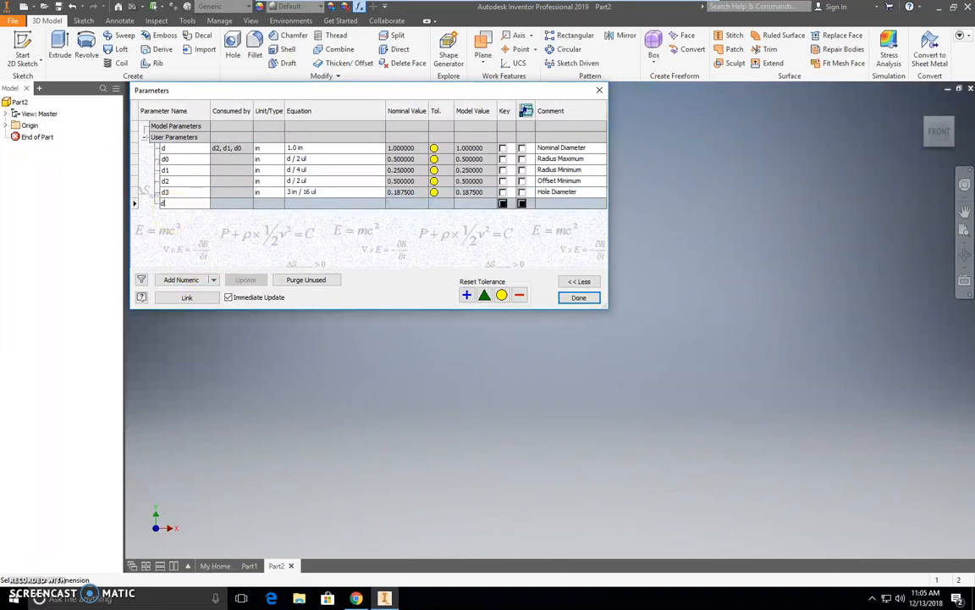
{"action": "type", "text": "4"}
{"action": "left_click", "coordinate": [556, 203]}
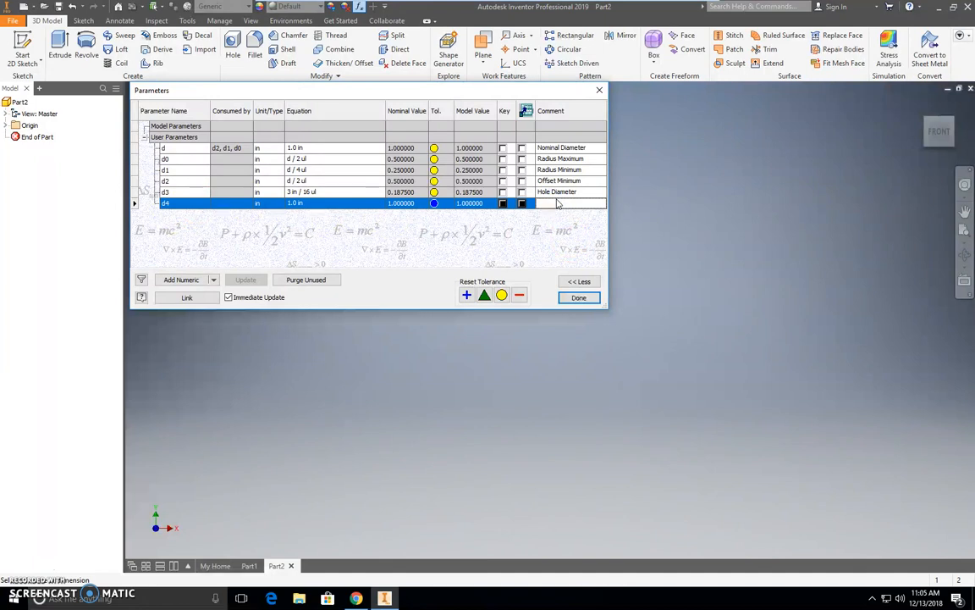
{"action": "type", "text": "Thi"}
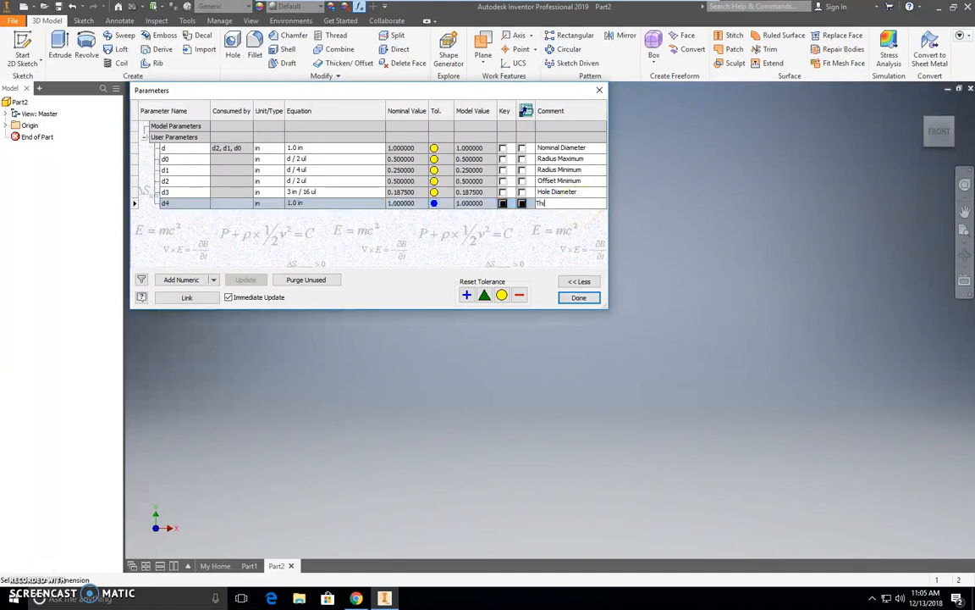
{"action": "type", "text": "ckness of Cam"}
{"action": "left_click", "coordinate": [292, 203]}
{"action": "type", "text": "3/16"}
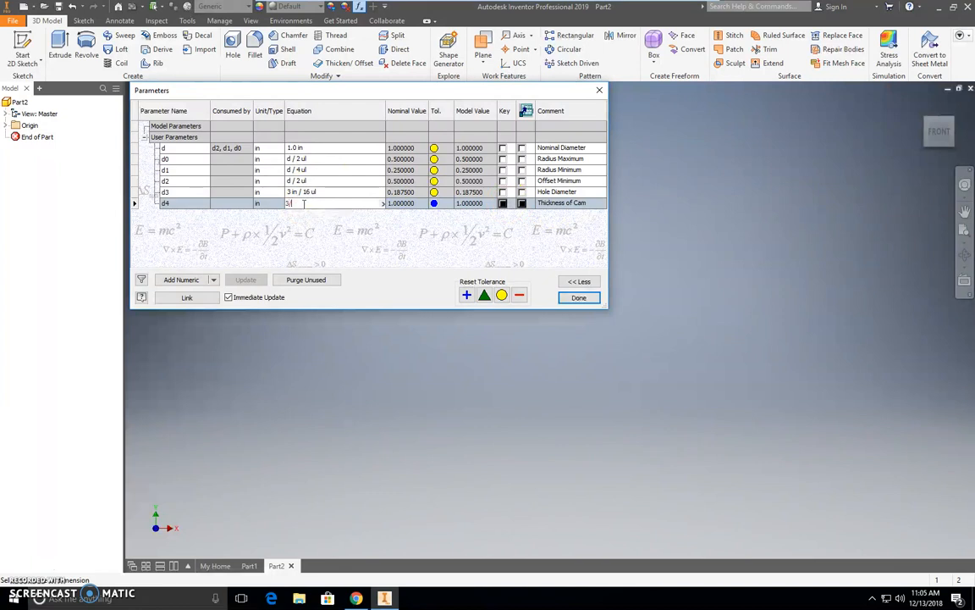
{"action": "key", "text": "Return"}
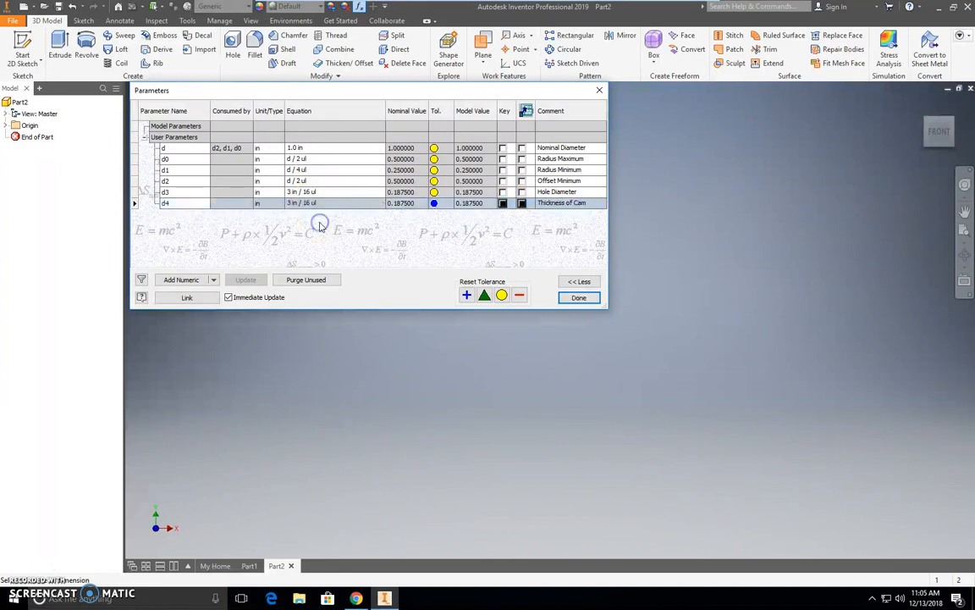
- Add a numeric user parameter d5 and set its unit type to degree (deg) under Angularity
{"action": "left_click", "coordinate": [188, 280]}
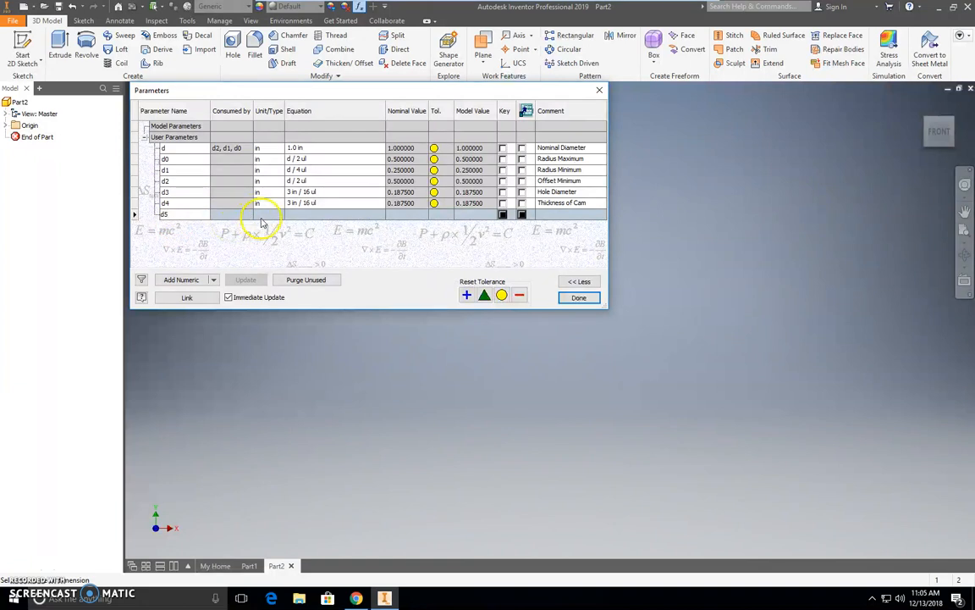
{"action": "left_click", "coordinate": [259, 215]}
{"action": "left_click", "coordinate": [162, 151]}
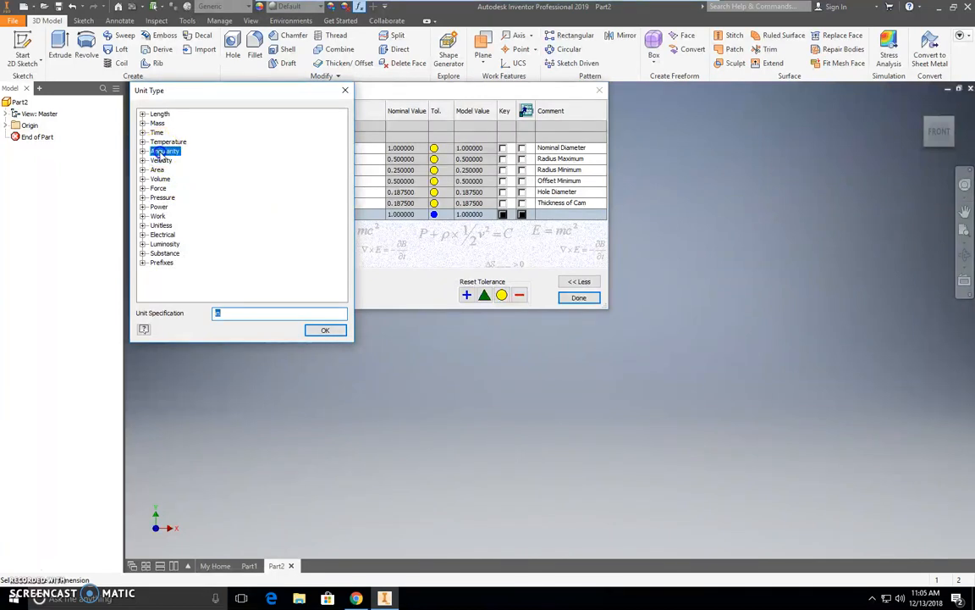
{"action": "left_click", "coordinate": [142, 151]}
{"action": "left_click", "coordinate": [178, 169]}
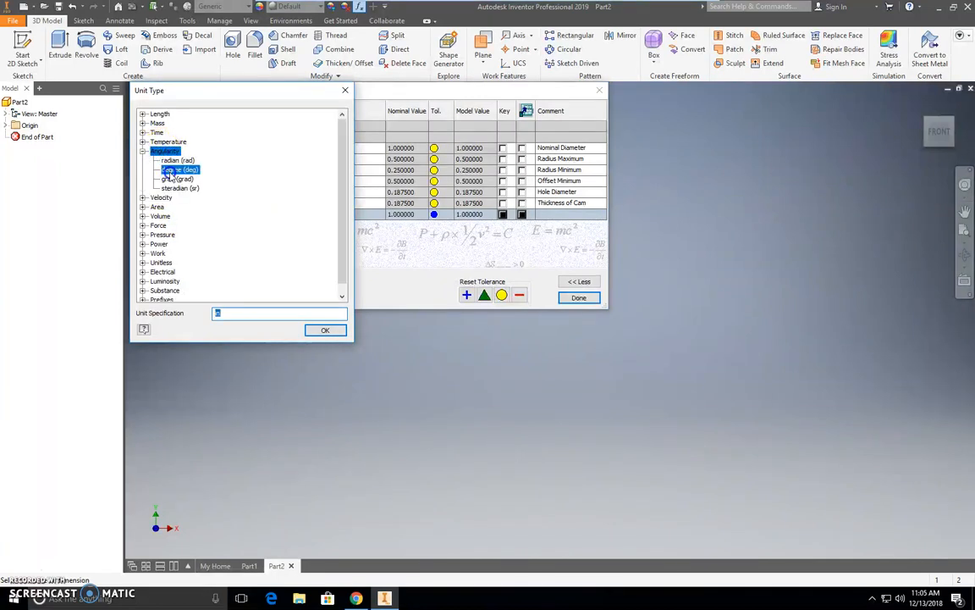
{"action": "left_click", "coordinate": [334, 330]}
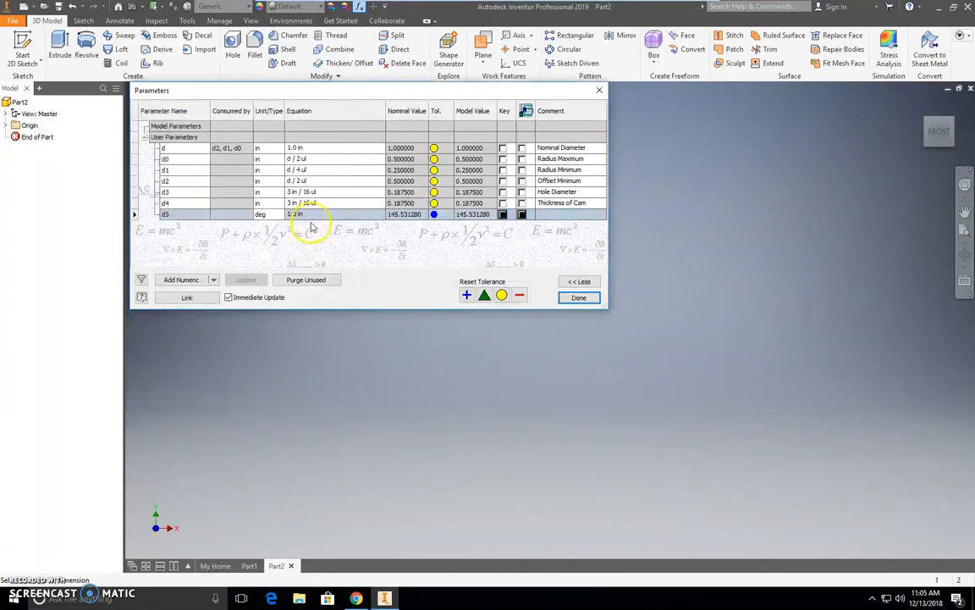
- Set parameter d5's equation to 0 deg with the comment Ext Taper Angle, and close the parameters
{"action": "left_click", "coordinate": [311, 215]}
{"action": "type", "text": "0"}
{"action": "key", "text": "Return"}
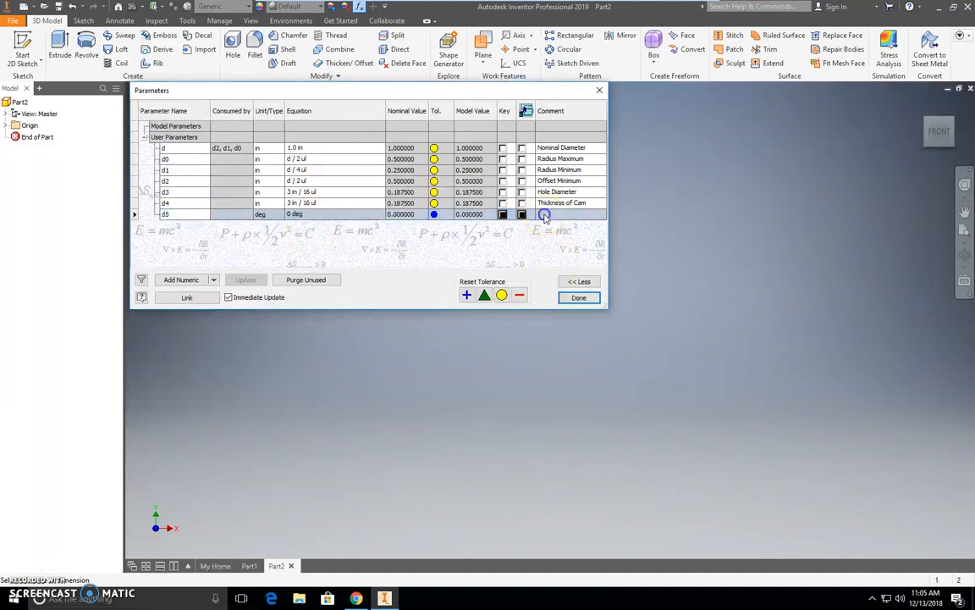
{"action": "left_click", "coordinate": [545, 215]}
{"action": "type", "text": "Ext Taper Angle"}
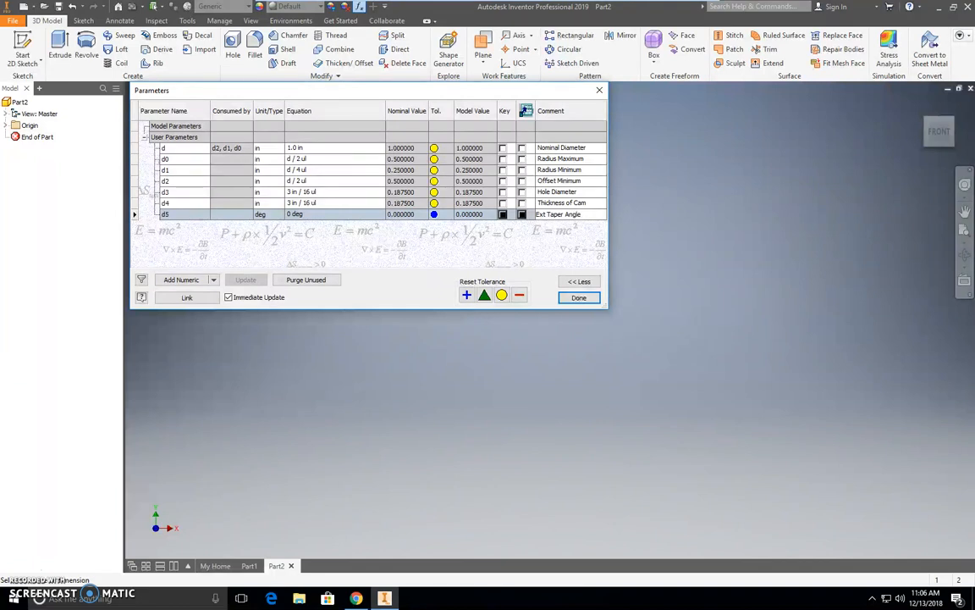
{"action": "left_click", "coordinate": [513, 247]}
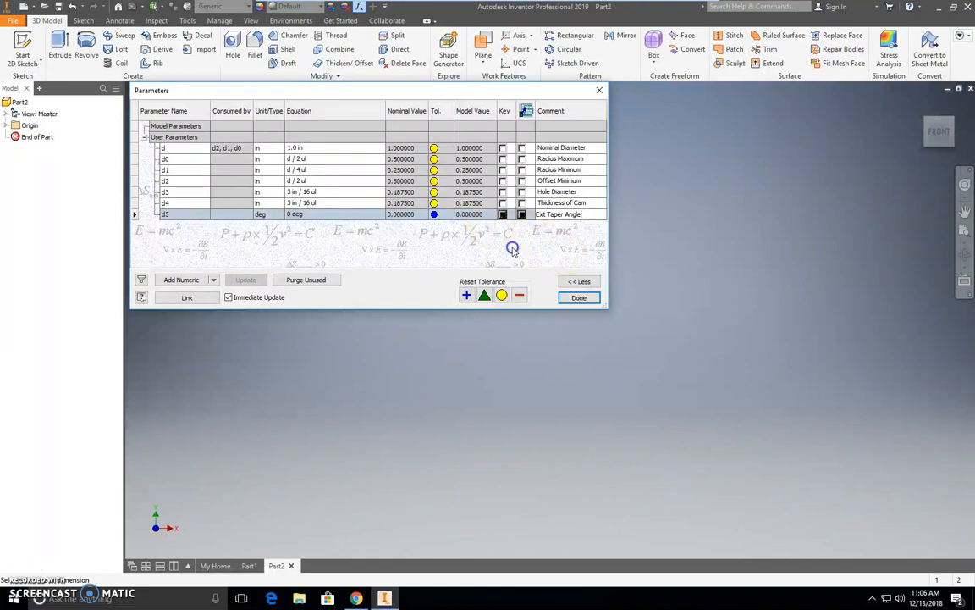
{"action": "left_click", "coordinate": [579, 298]}
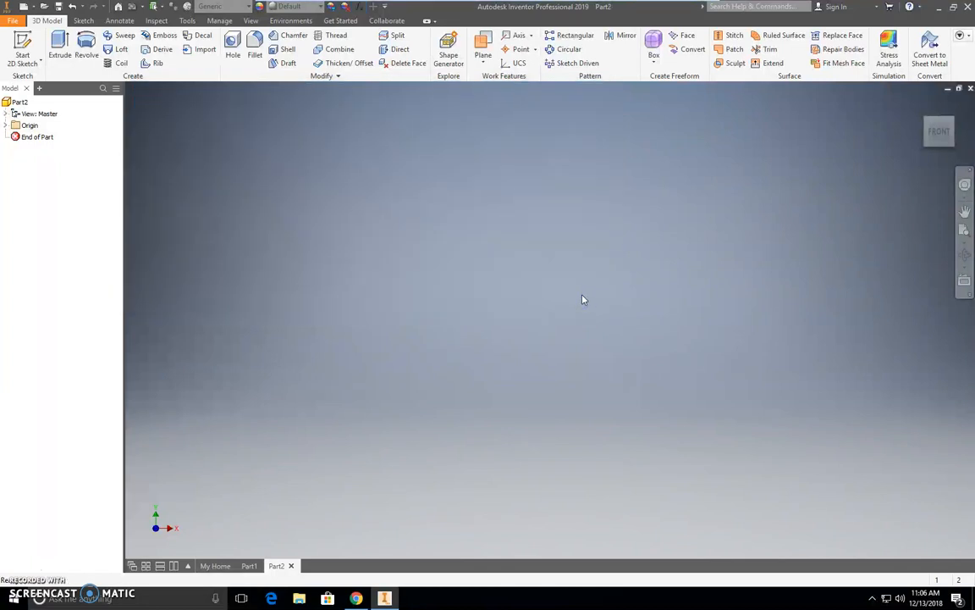
- Start a 2D sketch on the YZ plane and draw a circle centred on the origin with diameter d
{"action": "left_click", "coordinate": [26, 47]}
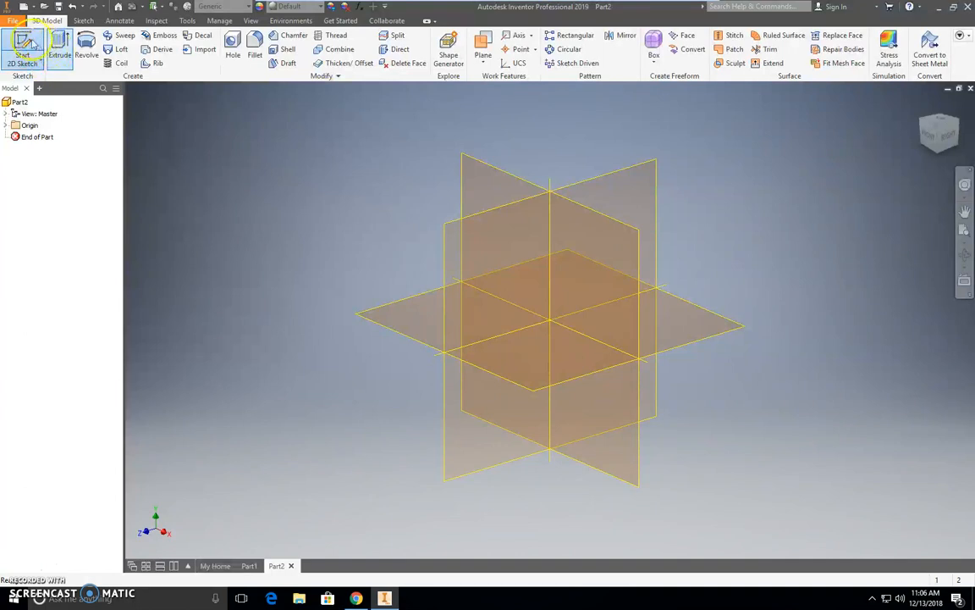
{"action": "left_click", "coordinate": [520, 264]}
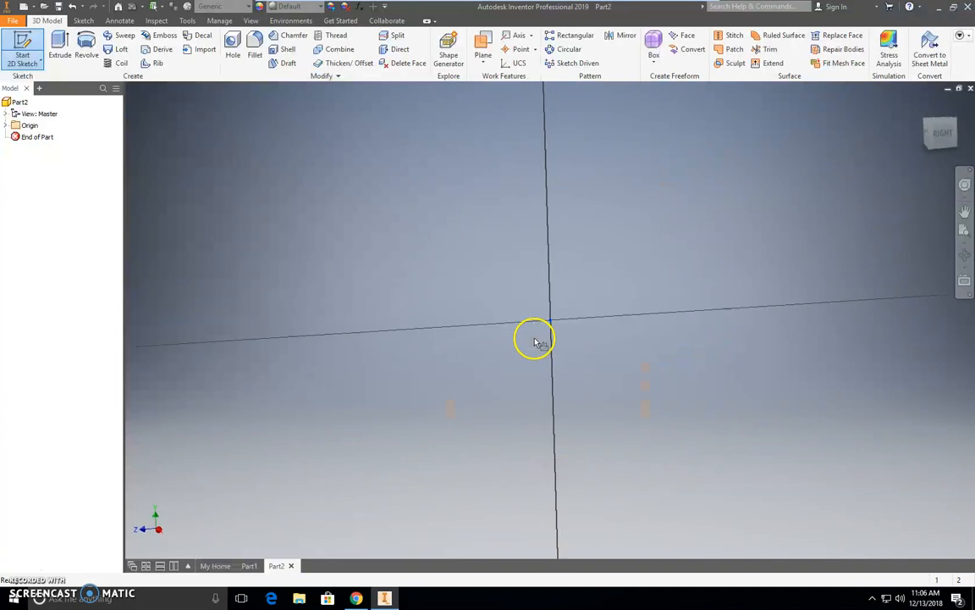
{"action": "left_click", "coordinate": [87, 42]}
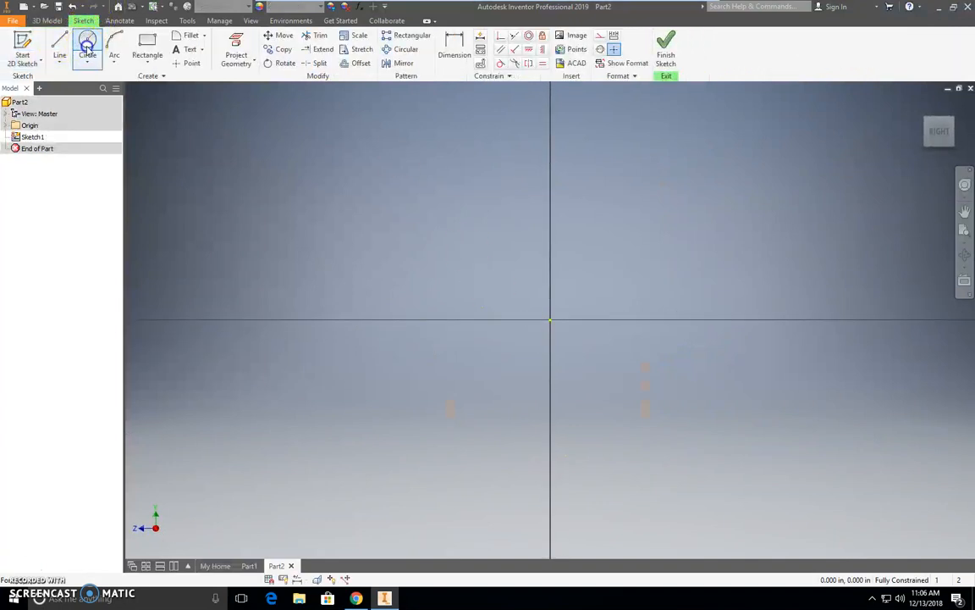
{"action": "left_click", "coordinate": [551, 321]}
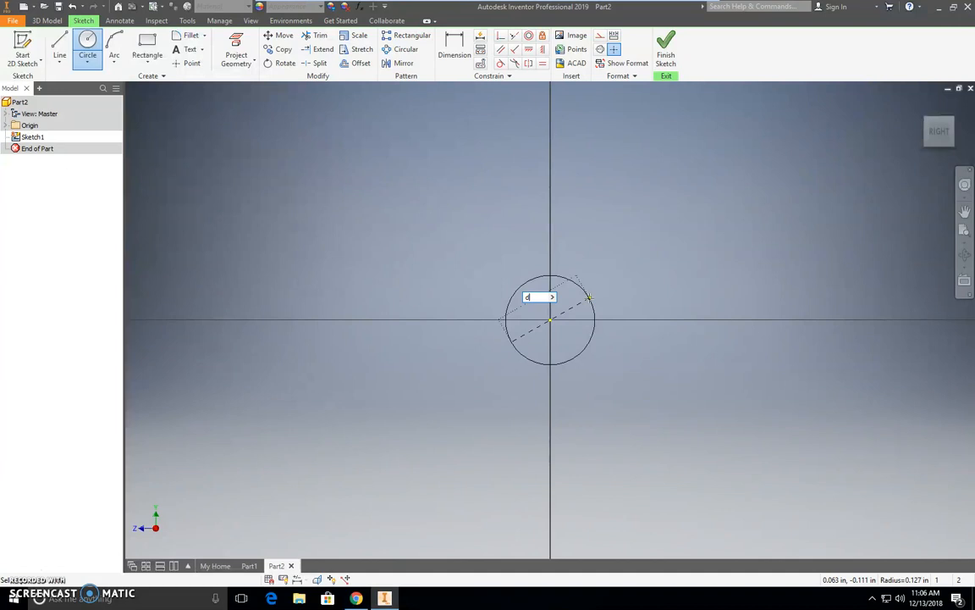
{"action": "type", "text": "1"}
{"action": "key", "text": "Return"}
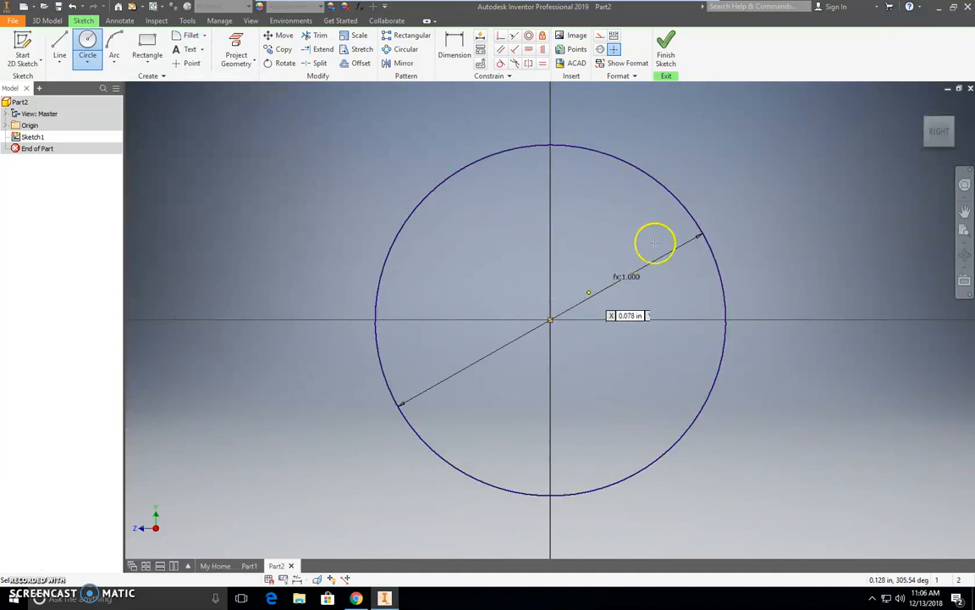
- Draw a smaller circle with diameter d1, centred about 0.66 in directly above the origin on the vertical axis
{"action": "scroll", "coordinate": [607, 226], "scroll_direction": "up", "scroll_amount": 2}
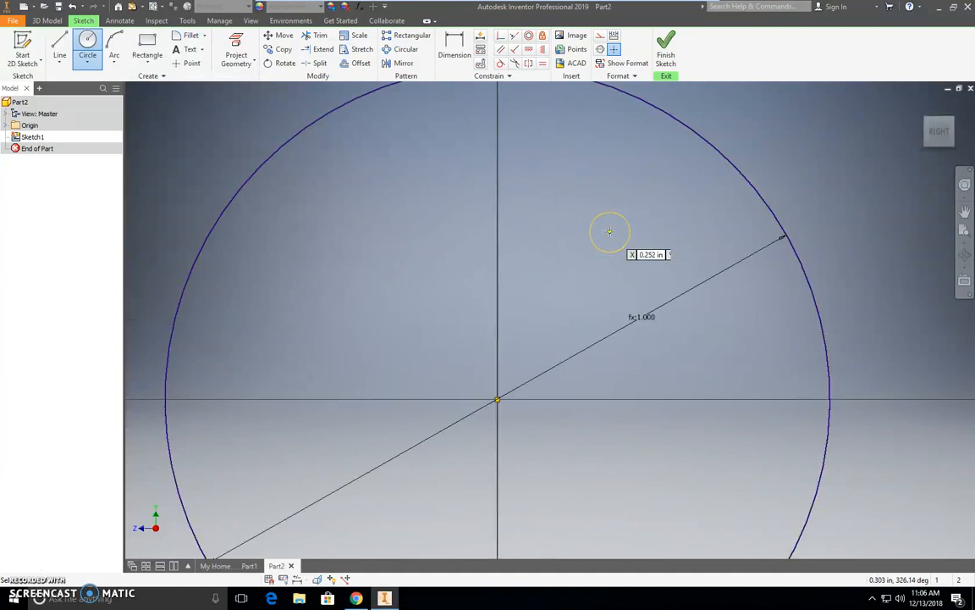
{"action": "scroll", "coordinate": [609, 229], "scroll_direction": "down", "scroll_amount": 3}
{"action": "left_click", "coordinate": [570, 138]}
{"action": "left_click", "coordinate": [604, 150]}
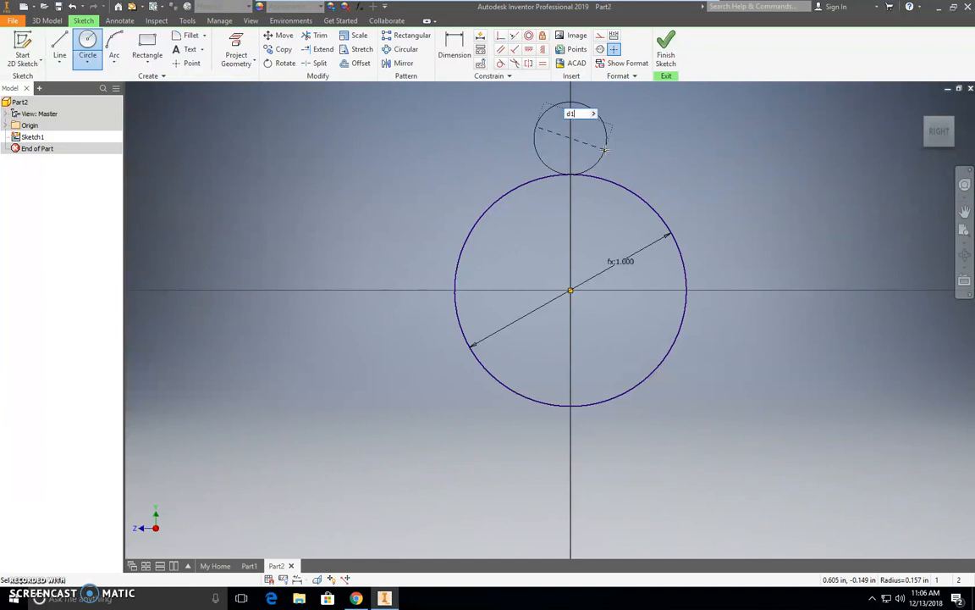
{"action": "key", "text": "Return"}
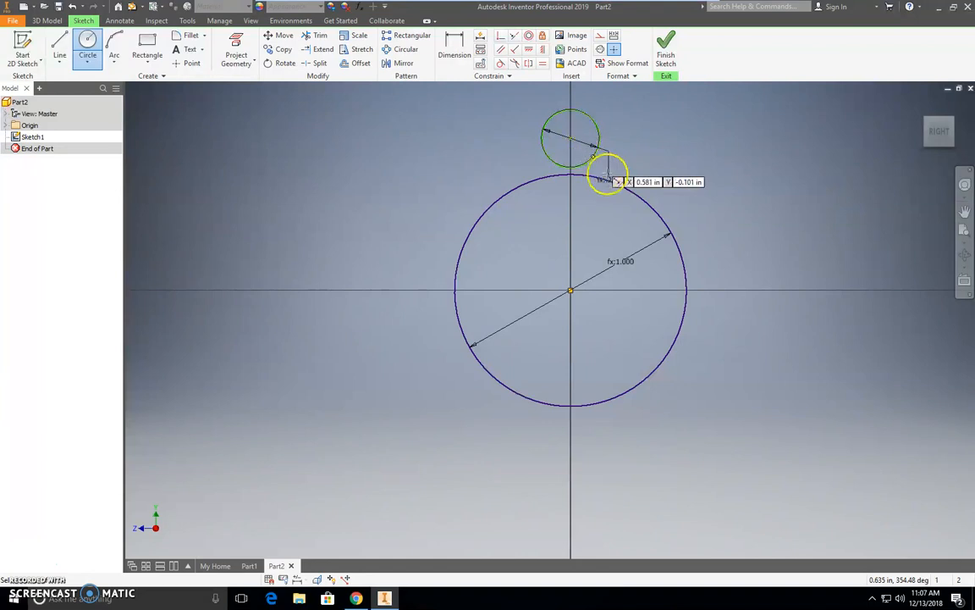
{"action": "right_click", "coordinate": [644, 153]}
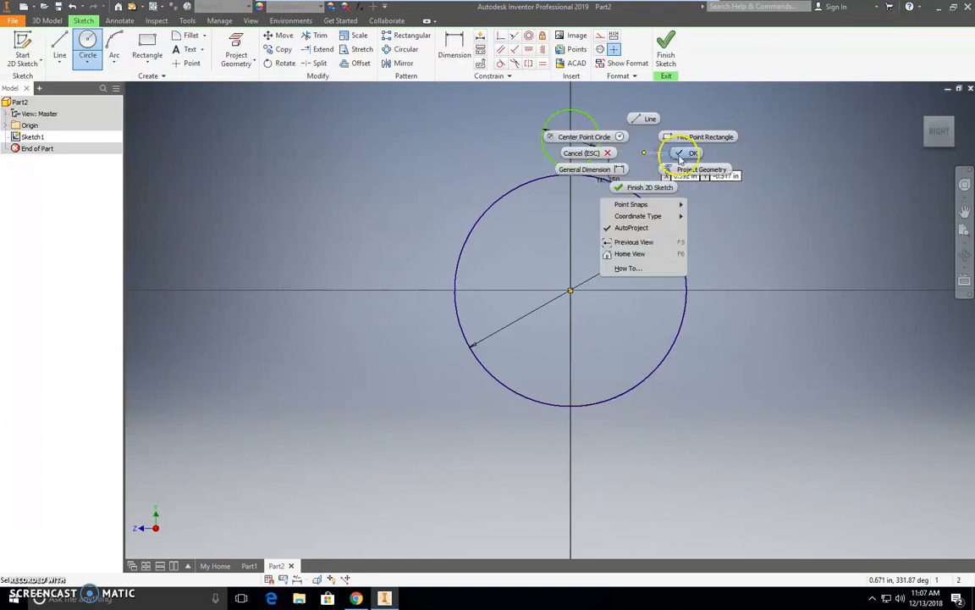
{"action": "left_click", "coordinate": [617, 153]}
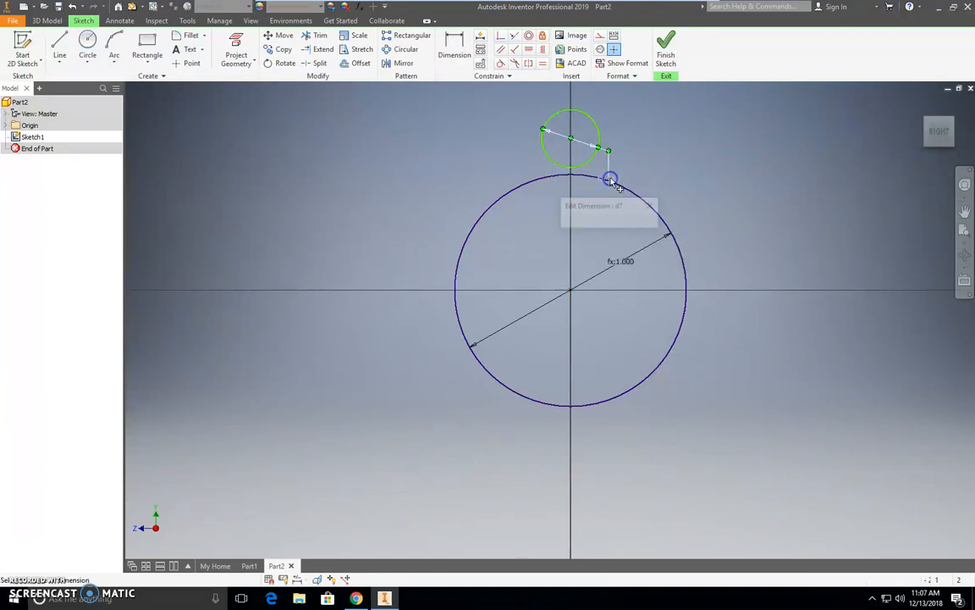
- Change the upper circle's diameter dimension to d0
{"action": "double_click", "coordinate": [611, 181]}
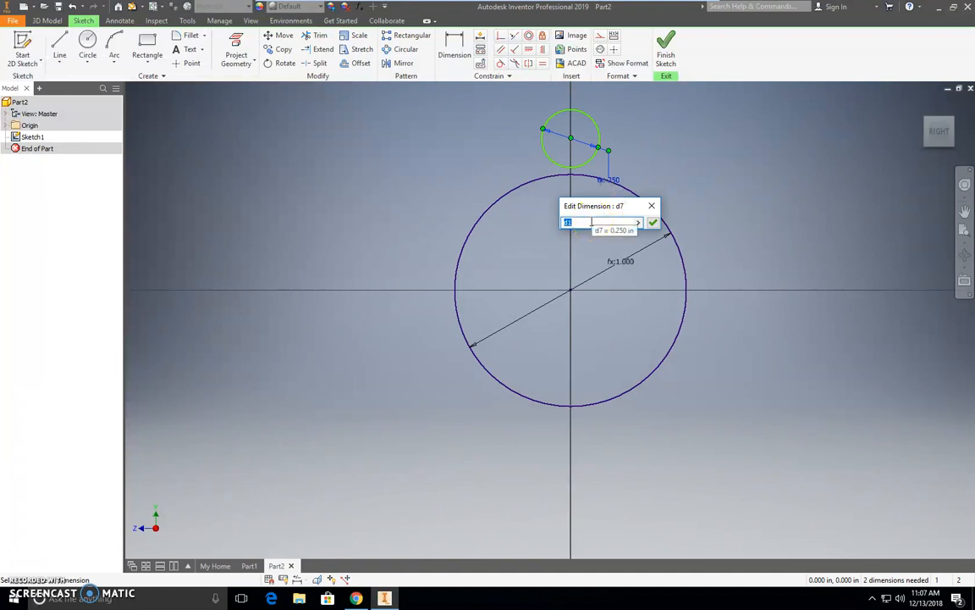
{"action": "key", "text": "BackSpace"}
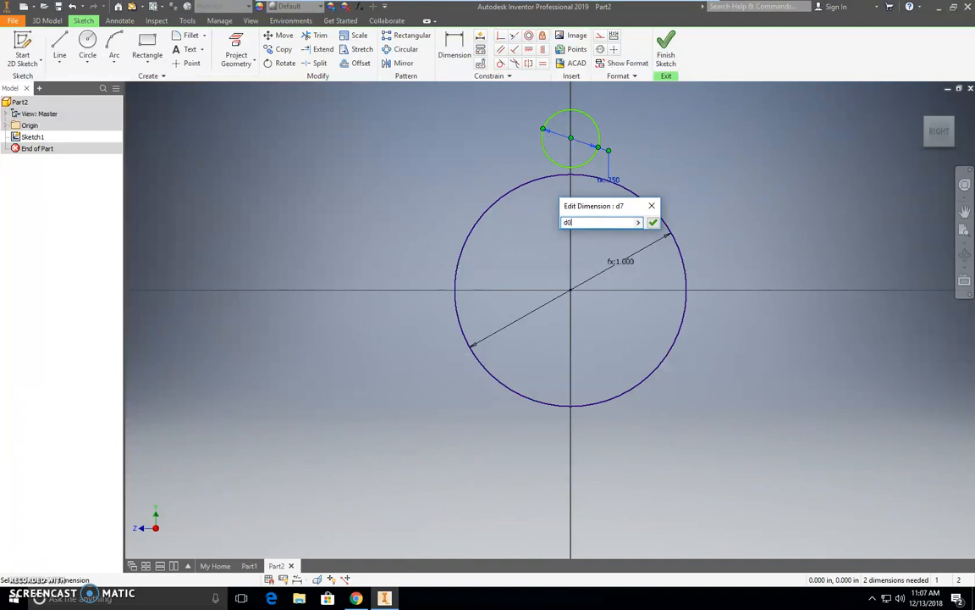
{"action": "key", "text": "Return"}
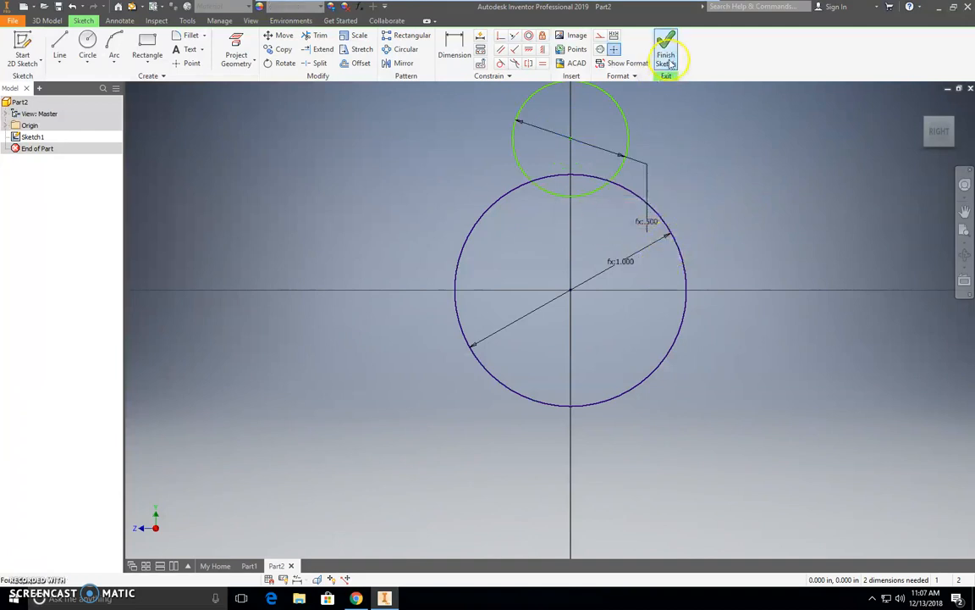
- Dimension the vertical distance between the centres of the two circles as d2
{"action": "left_click", "coordinate": [452, 51]}
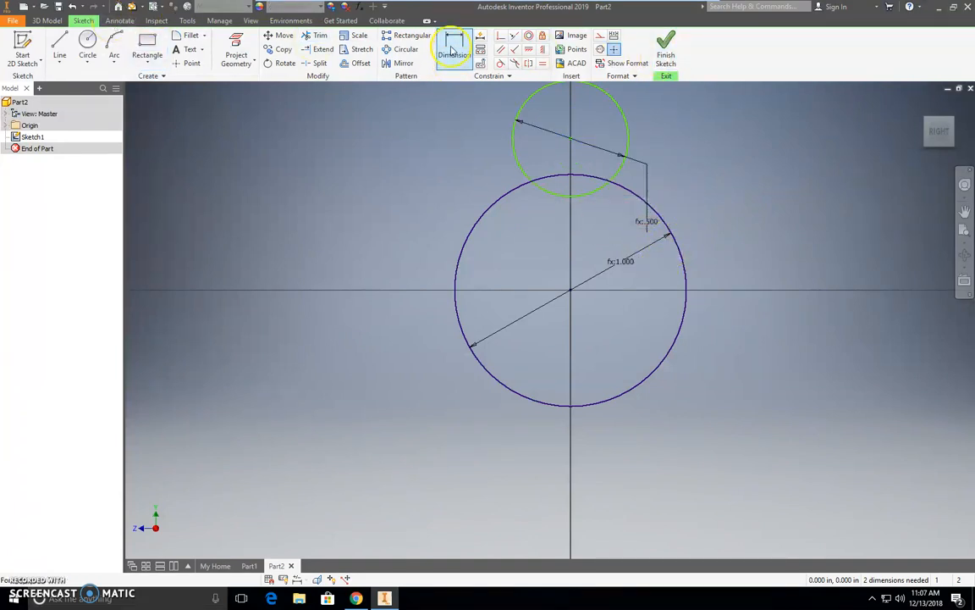
{"action": "left_click", "coordinate": [569, 137]}
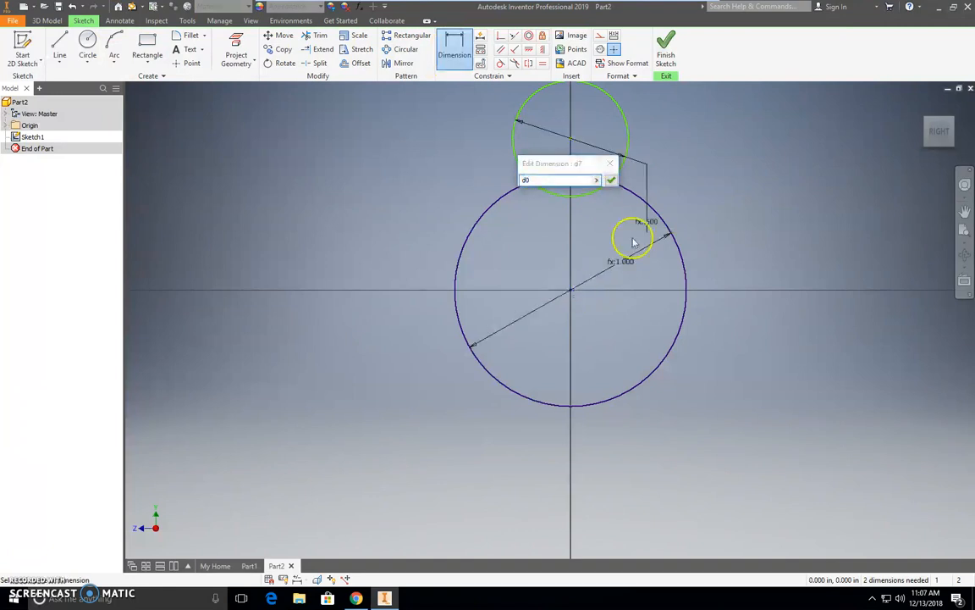
{"action": "left_click", "coordinate": [611, 180]}
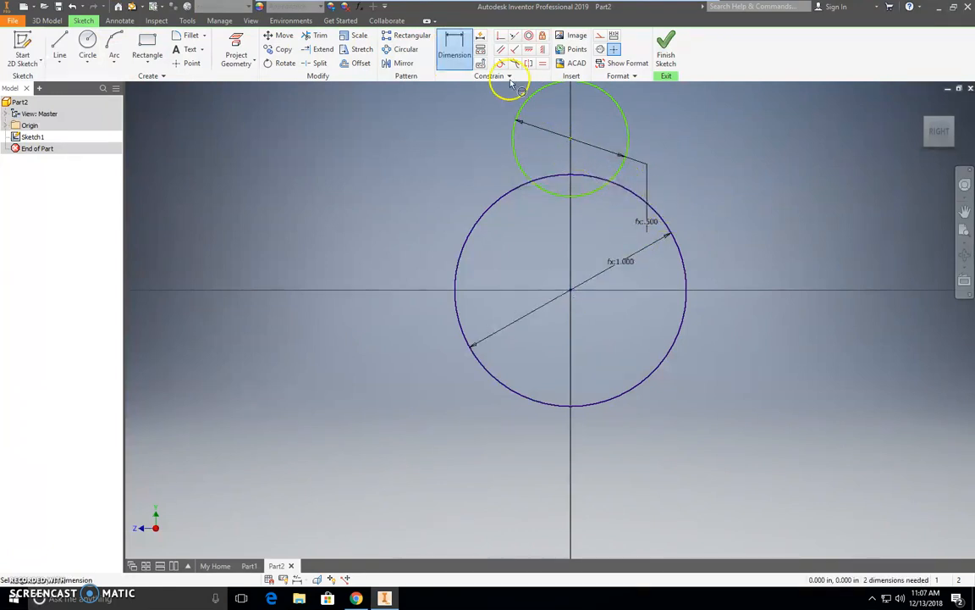
{"action": "left_click", "coordinate": [570, 138]}
{"action": "left_click", "coordinate": [571, 289]}
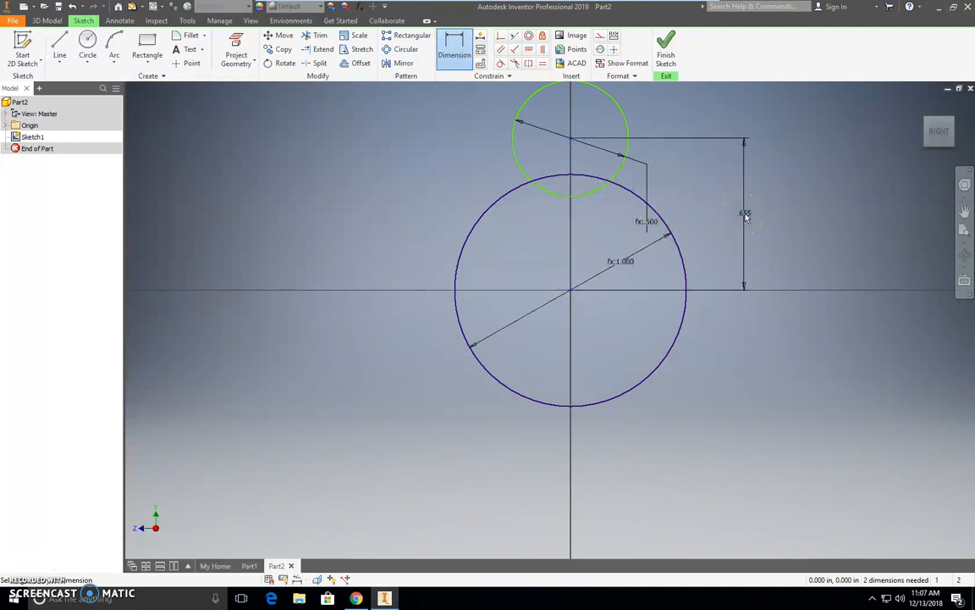
{"action": "left_click", "coordinate": [746, 217]}
{"action": "type", "text": "d"}
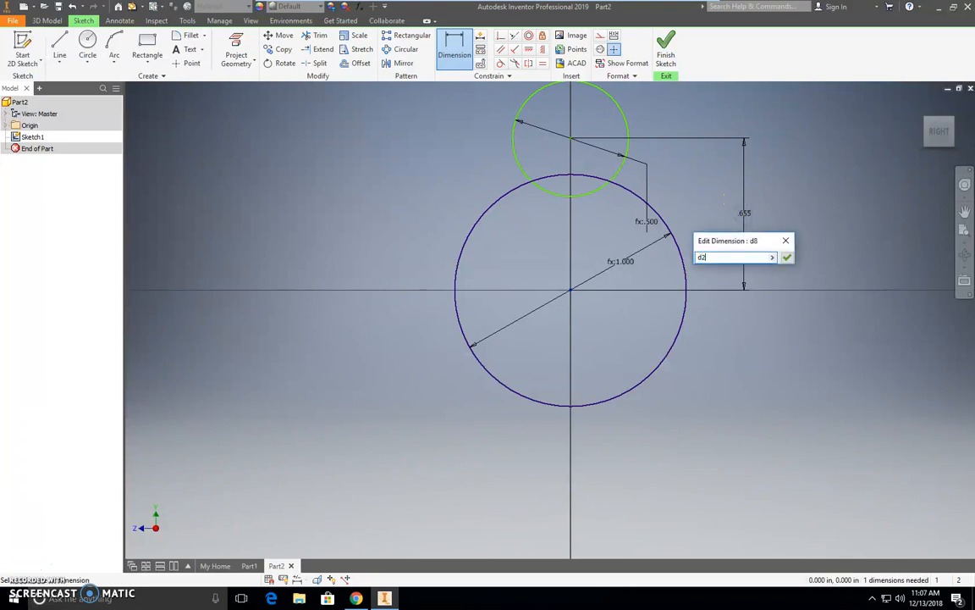
{"action": "type", "text": "2"}
{"action": "key", "text": "Return"}
{"action": "left_click", "coordinate": [731, 242]}
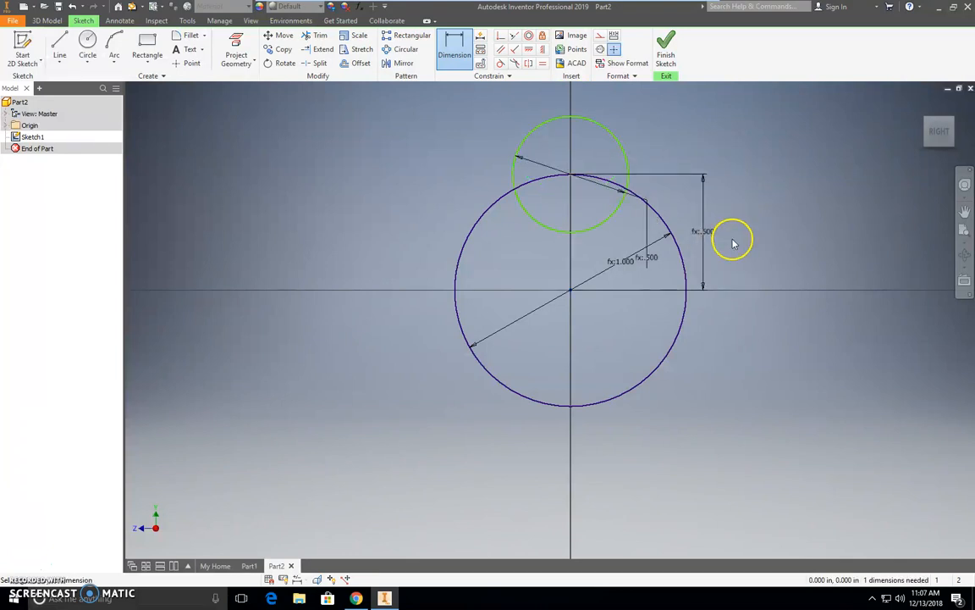
- Draw a line from the right side of the small circle to the upper right of the large circle
{"action": "left_click", "coordinate": [60, 46]}
{"action": "left_click", "coordinate": [627, 166]}
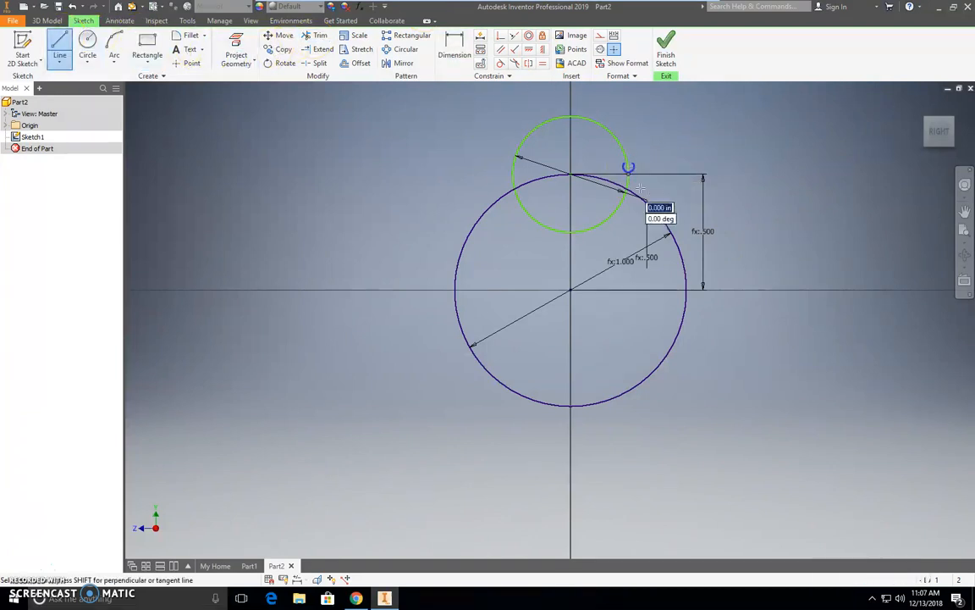
{"action": "left_click", "coordinate": [675, 241]}
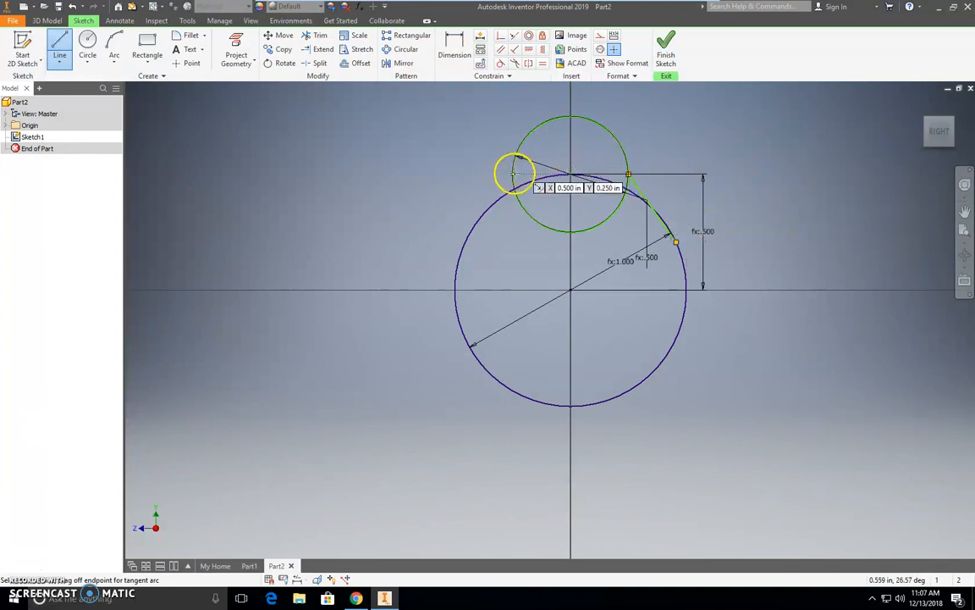
{"action": "right_click", "coordinate": [475, 120]}
{"action": "left_click", "coordinate": [514, 122]}
- Draw a matching line from the left side of the small circle to the upper left of the large circle
{"action": "left_click", "coordinate": [56, 42]}
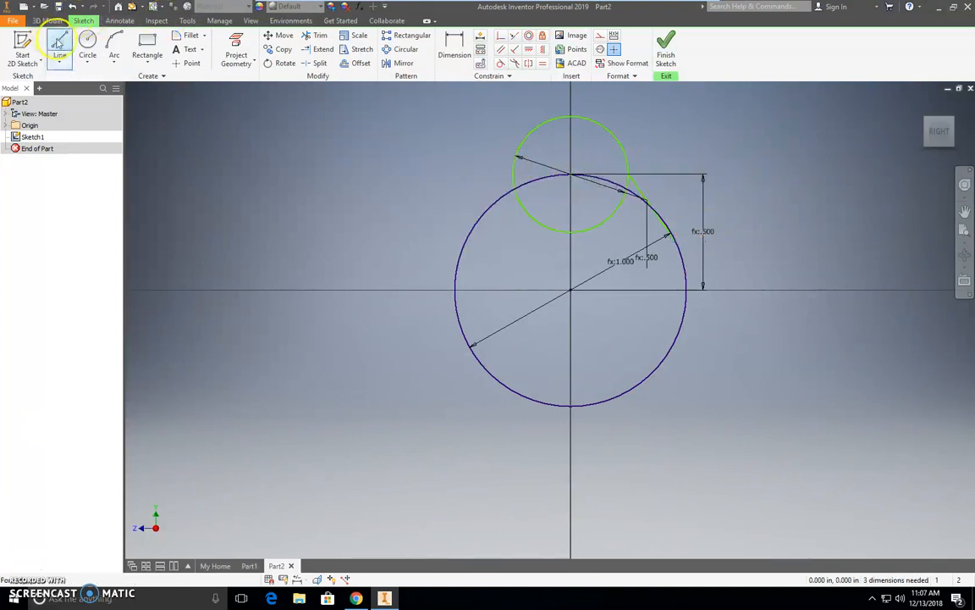
{"action": "left_click", "coordinate": [517, 158]}
{"action": "left_click", "coordinate": [472, 221]}
{"action": "right_click", "coordinate": [468, 183]}
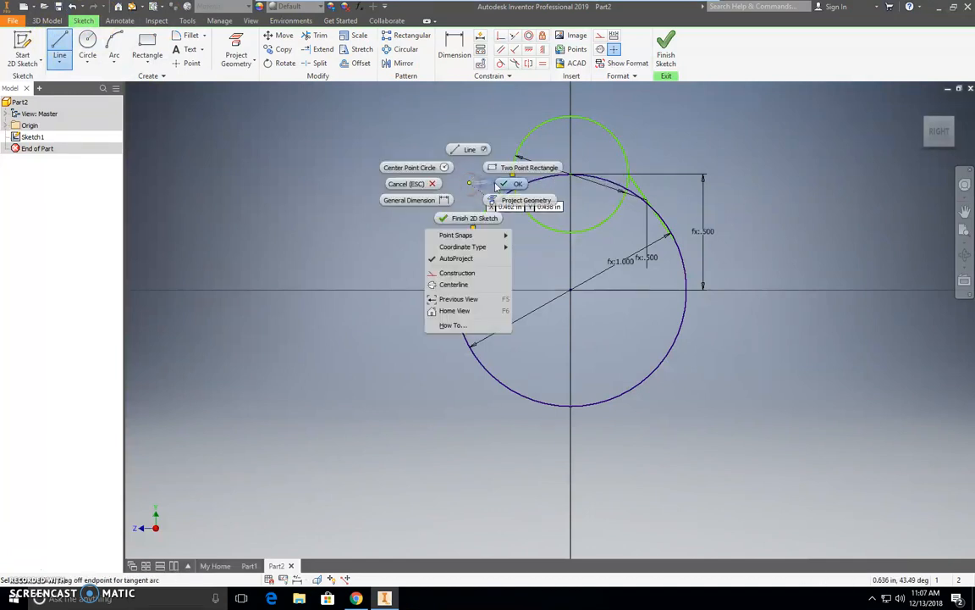
{"action": "left_click", "coordinate": [504, 177]}
- Constrain both side lines tangent to the large and small circles, and finish the sketch
{"action": "left_click", "coordinate": [500, 63]}
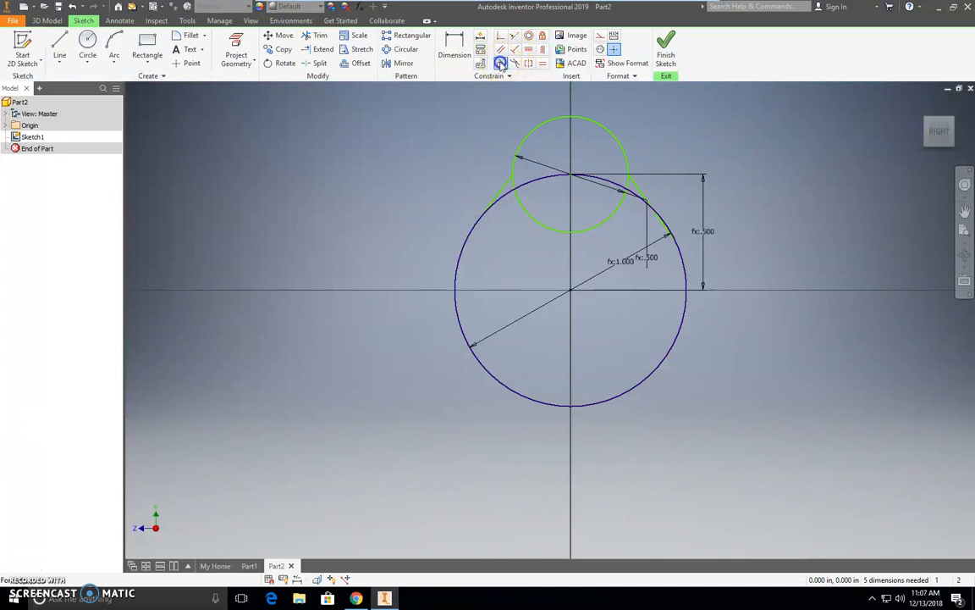
{"action": "left_click", "coordinate": [502, 190]}
{"action": "left_click", "coordinate": [463, 248]}
{"action": "left_click", "coordinate": [644, 197]}
{"action": "left_click", "coordinate": [686, 271]}
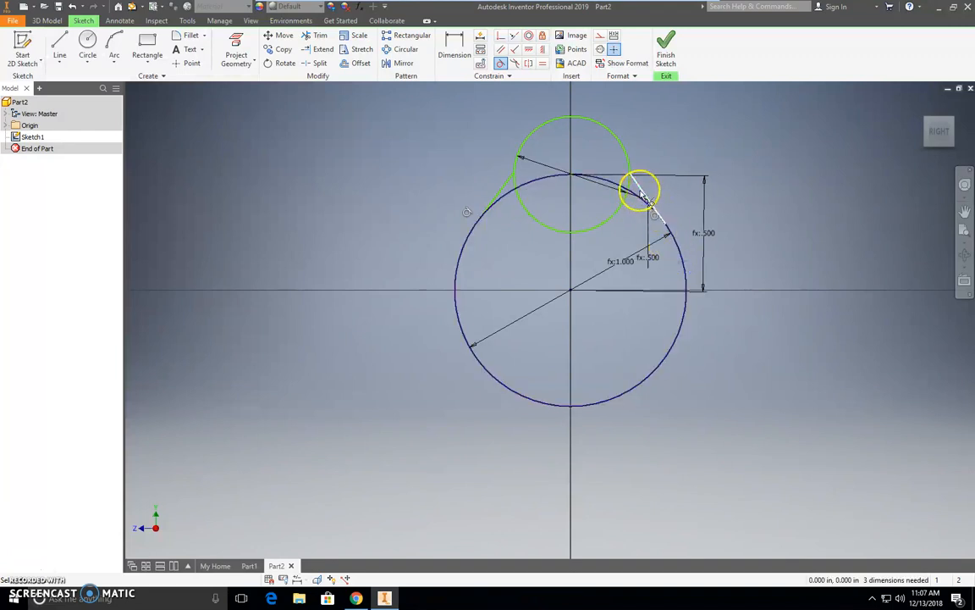
{"action": "left_click", "coordinate": [621, 147]}
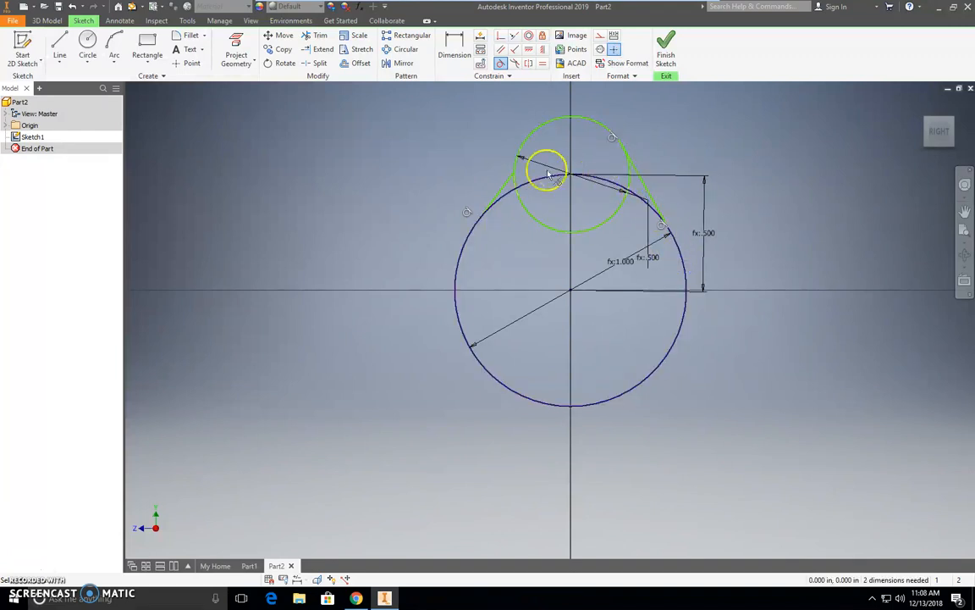
{"action": "left_click", "coordinate": [503, 185]}
{"action": "left_click", "coordinate": [523, 144]}
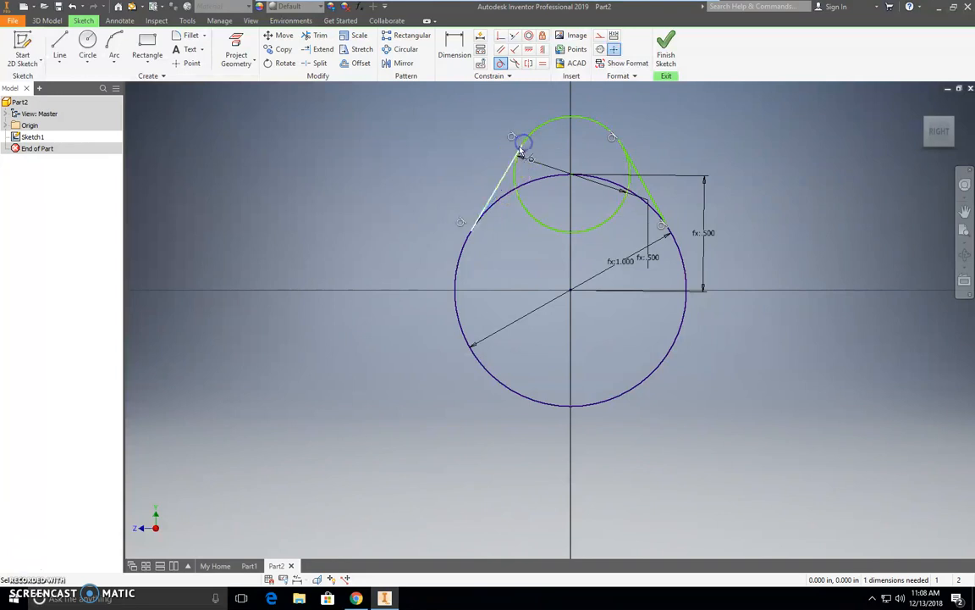
{"action": "left_click", "coordinate": [664, 42]}
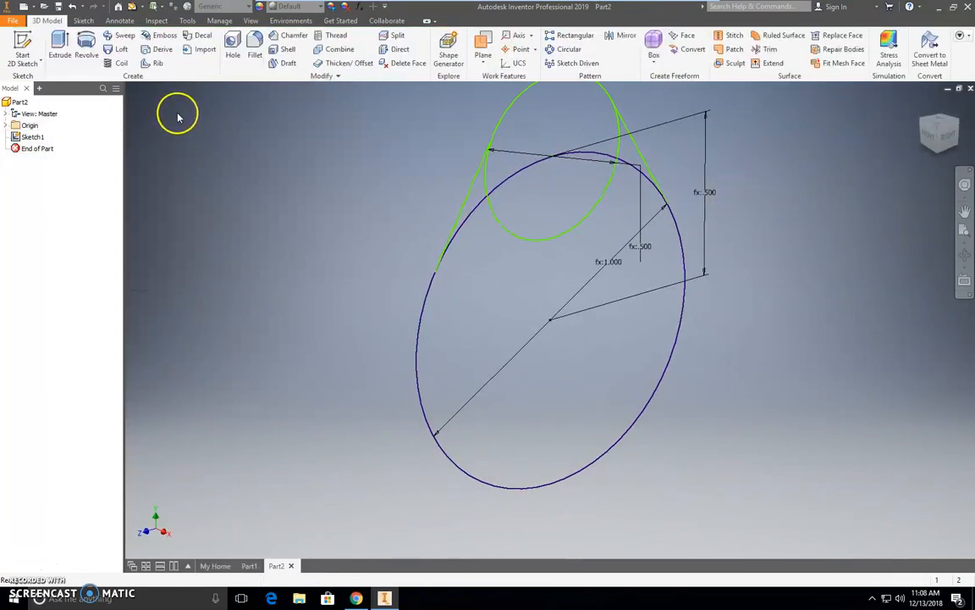
- Extrude the whole pear-shaped profile, including the area inside the small circle, by the parameter d4
{"action": "left_click", "coordinate": [52, 39]}
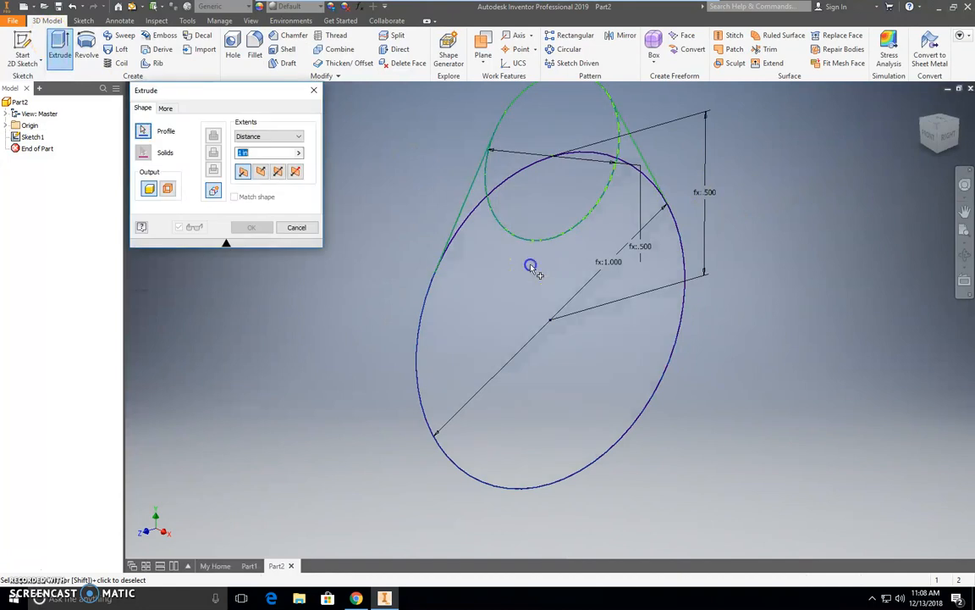
{"action": "left_click", "coordinate": [474, 179]}
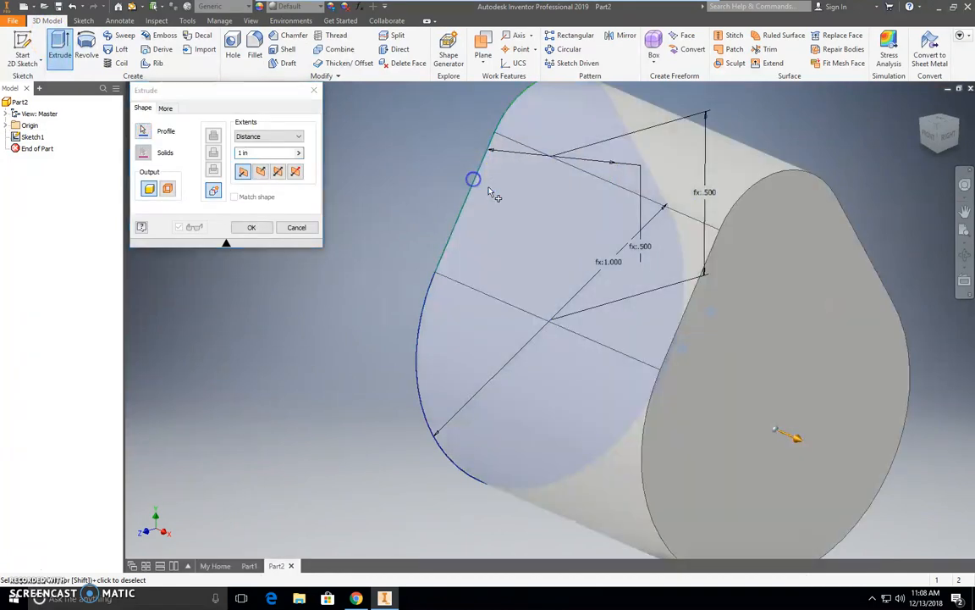
{"action": "left_click", "coordinate": [252, 153]}
{"action": "left_click_drag", "start_coordinate": [254, 154], "coordinate": [215, 161]}
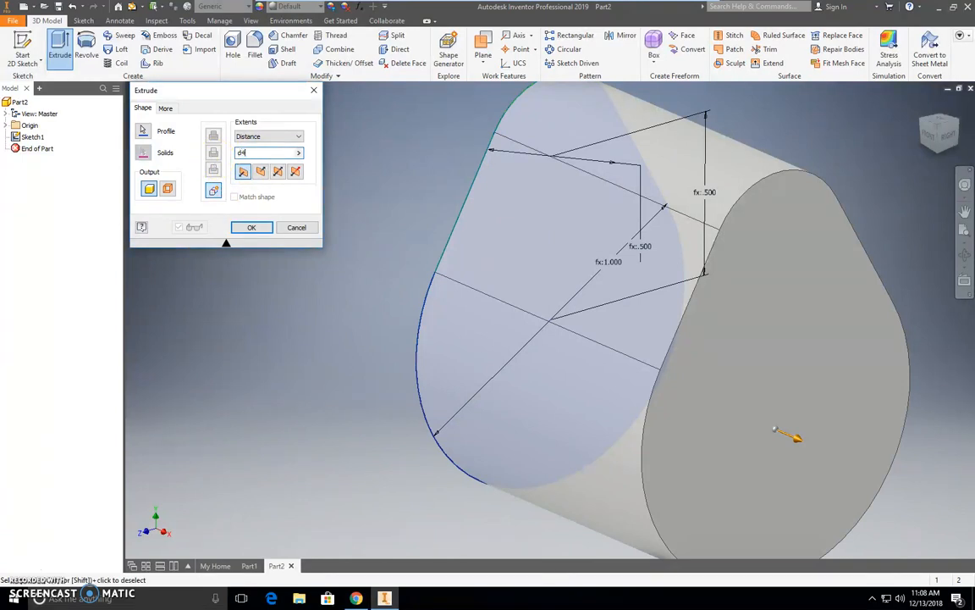
{"action": "key", "text": "Return"}
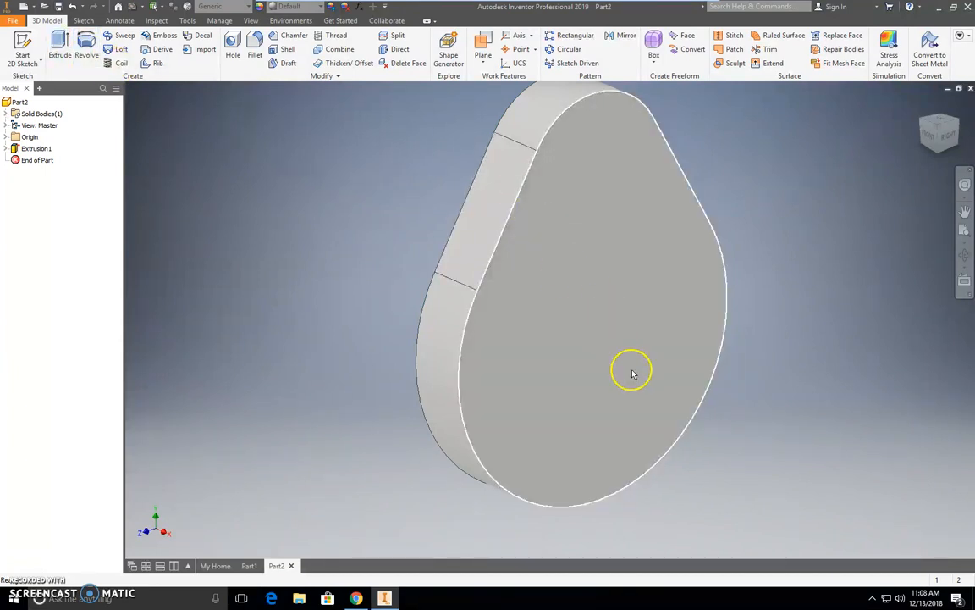
- Sketch a centre point at the origin on the cam's front face and finish the sketch
{"action": "left_click", "coordinate": [23, 50]}
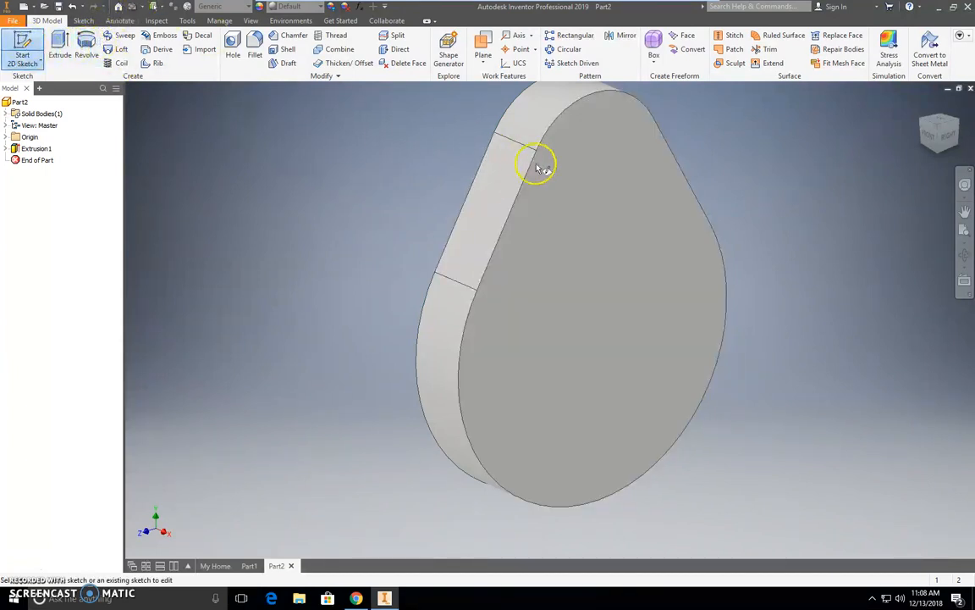
{"action": "left_click", "coordinate": [651, 355]}
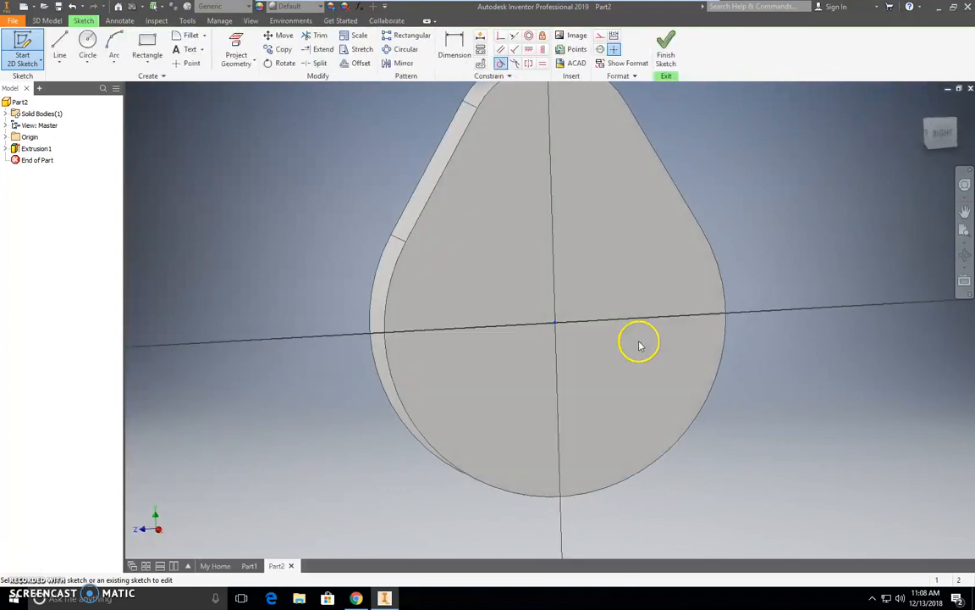
{"action": "left_click", "coordinate": [185, 62]}
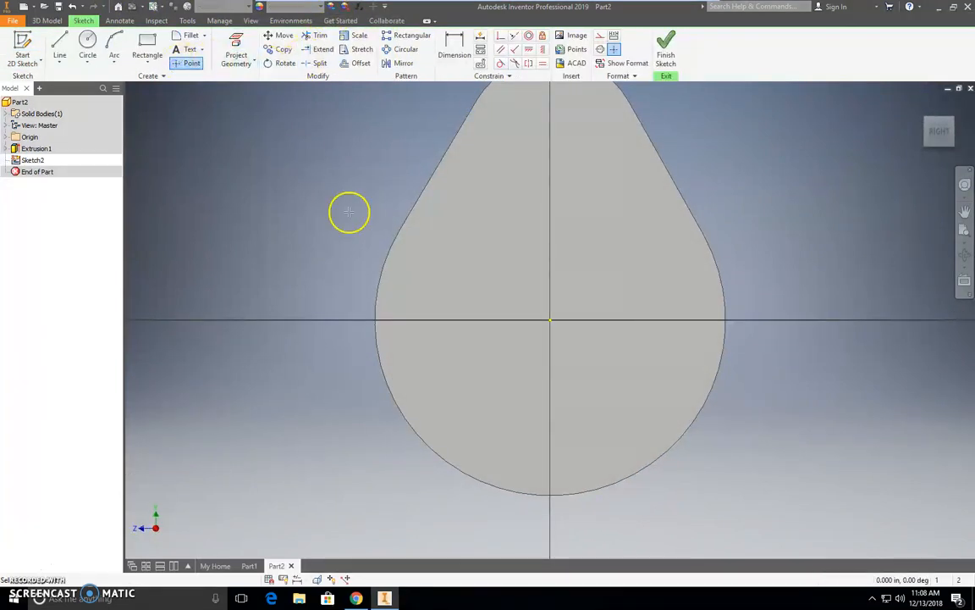
{"action": "left_click", "coordinate": [551, 319]}
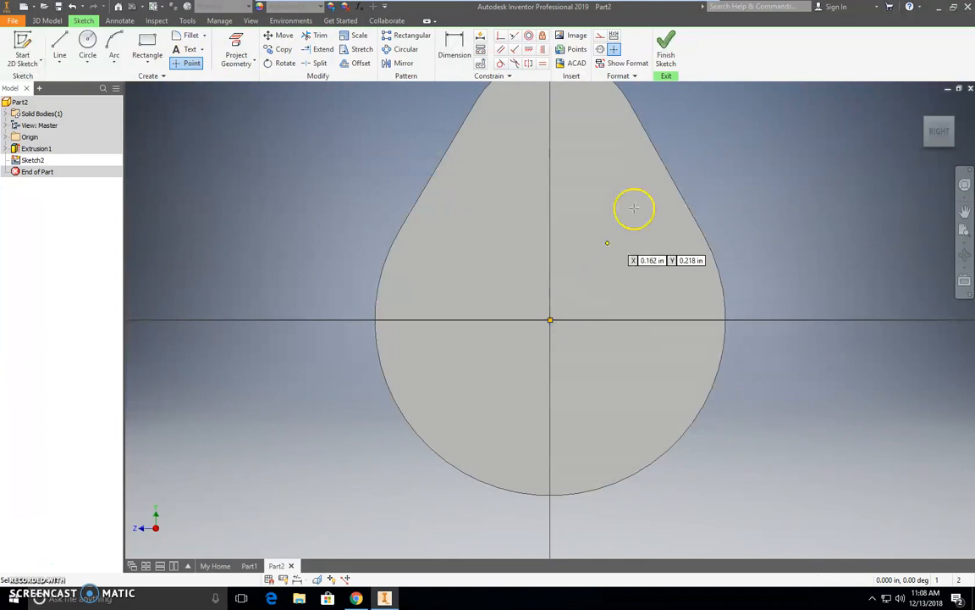
{"action": "left_click", "coordinate": [666, 49]}
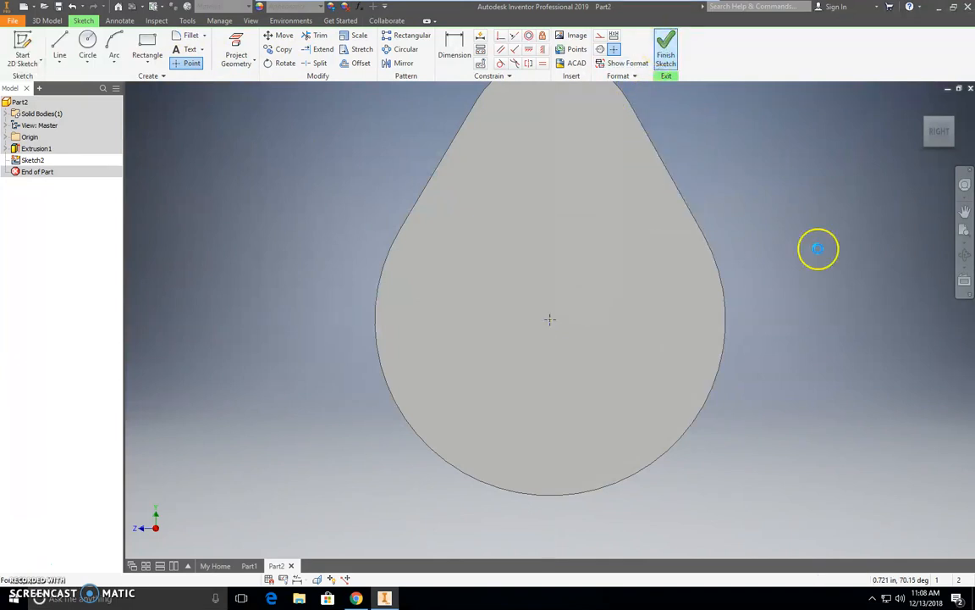
- Add a simple through hole at the sketched point with its diameter set to the parameter d3
{"action": "left_click", "coordinate": [232, 46]}
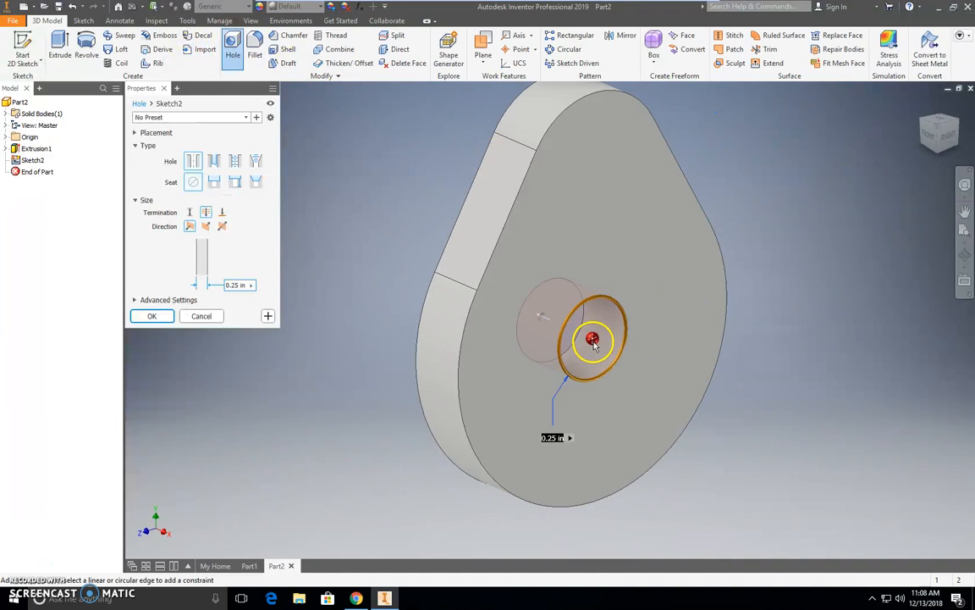
{"action": "left_click", "coordinate": [240, 284]}
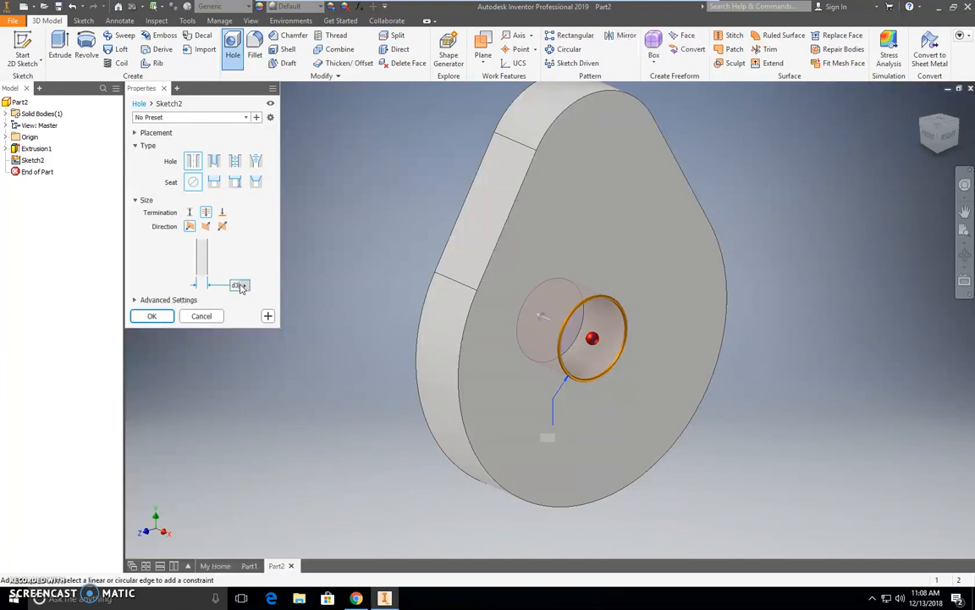
{"action": "left_click", "coordinate": [154, 316]}
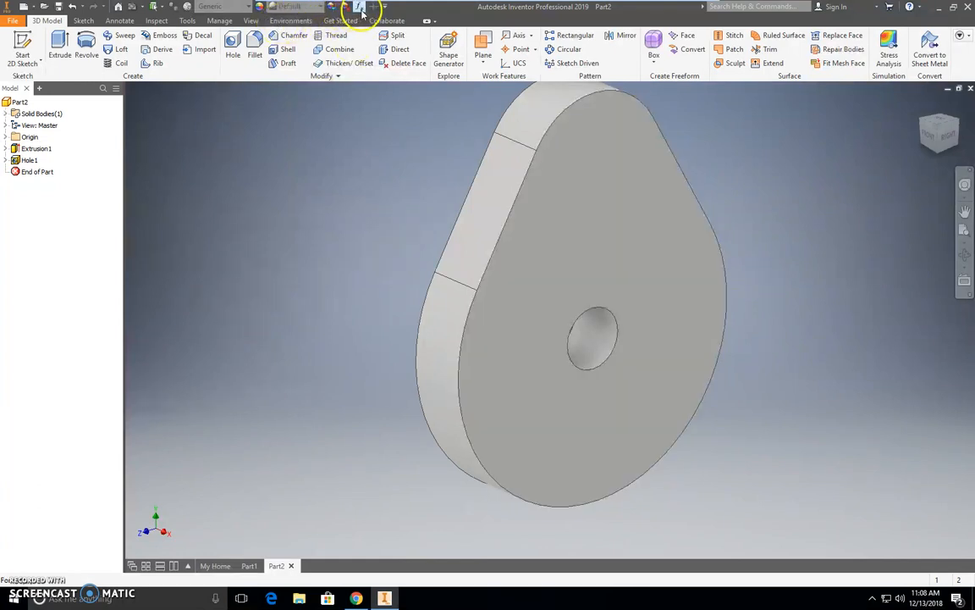
- Assign the ABS Plastic material to the cam and give it the Smooth - Yellow appearance
{"action": "double_click", "coordinate": [229, 9]}
{"action": "left_click", "coordinate": [229, 8]}
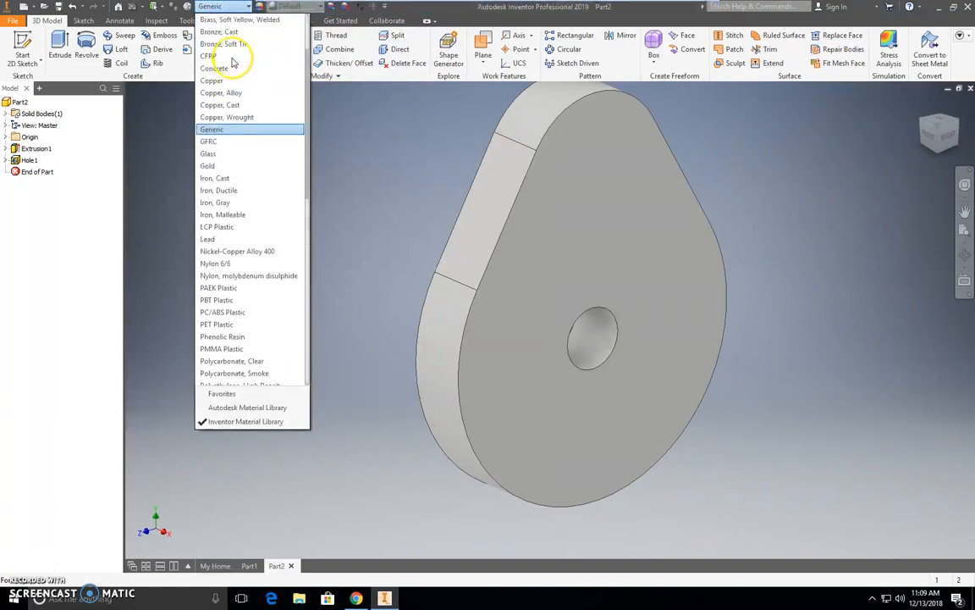
{"action": "left_click", "coordinate": [217, 19]}
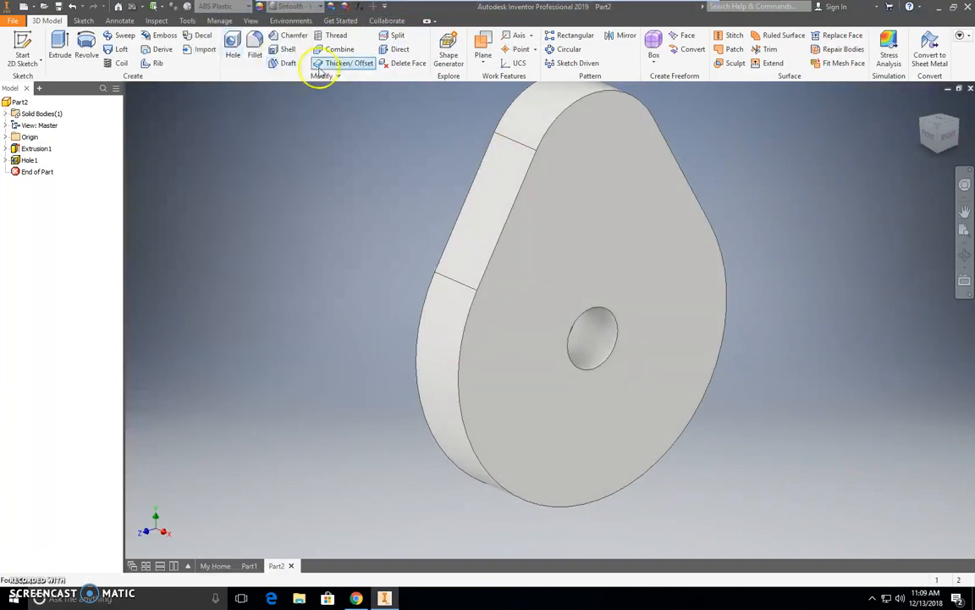
{"action": "left_click", "coordinate": [321, 7]}
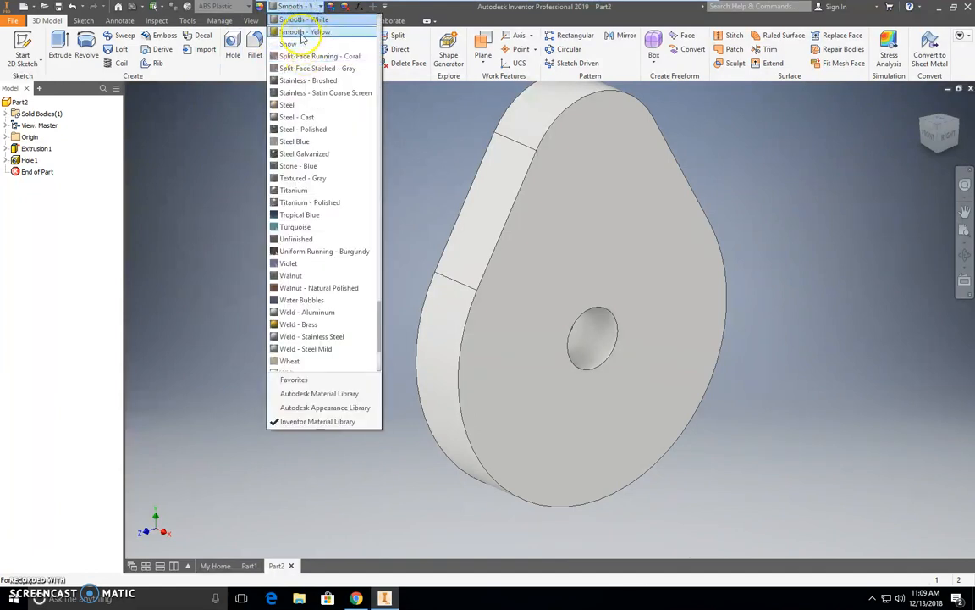
{"action": "left_click", "coordinate": [304, 33]}
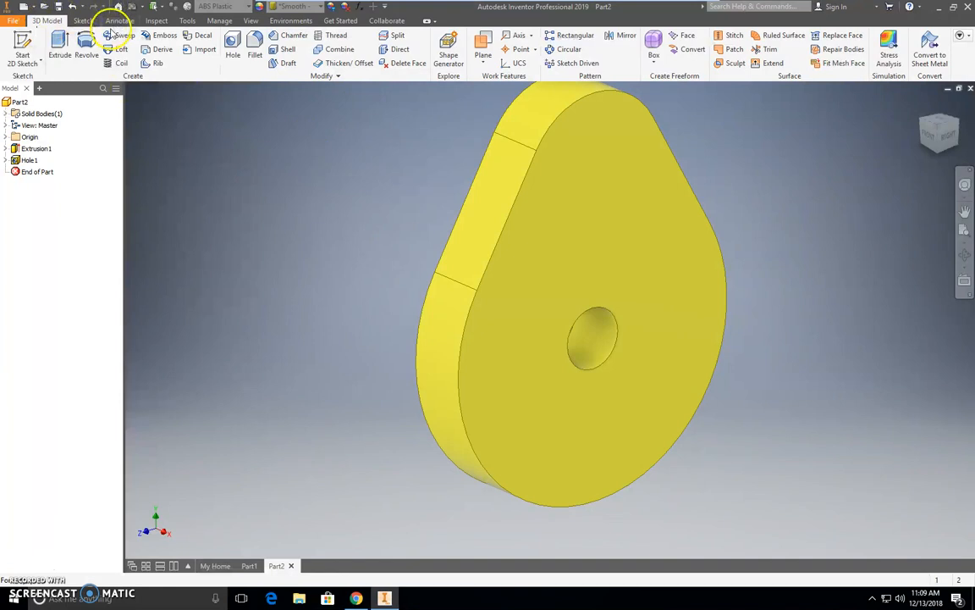
- Update the part's physical iProperties and read its mass, area, volume and centre of gravity
{"action": "left_click", "coordinate": [13, 21]}
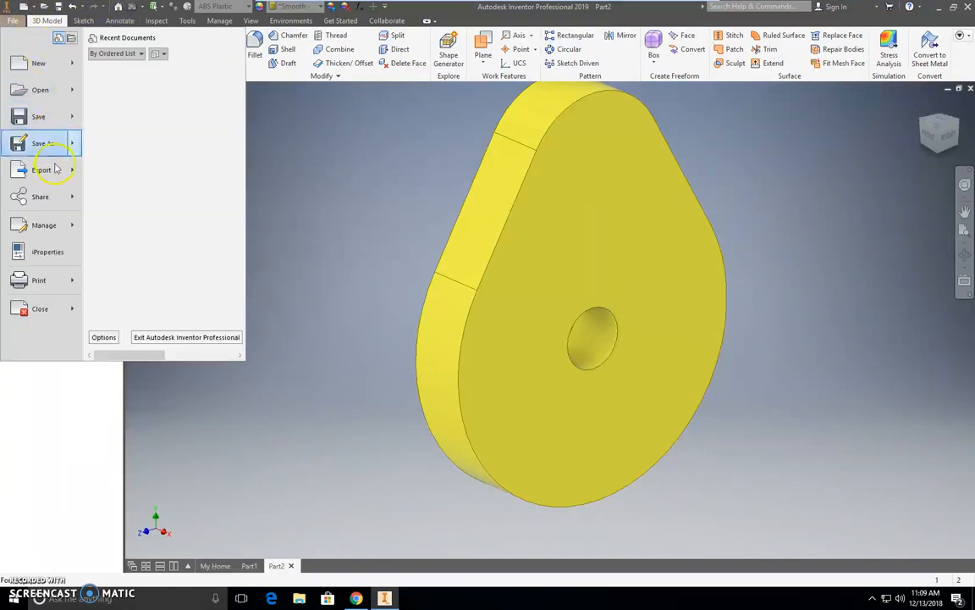
{"action": "left_click", "coordinate": [49, 251]}
{"action": "left_click", "coordinate": [538, 134]}
{"action": "left_click", "coordinate": [579, 160]}
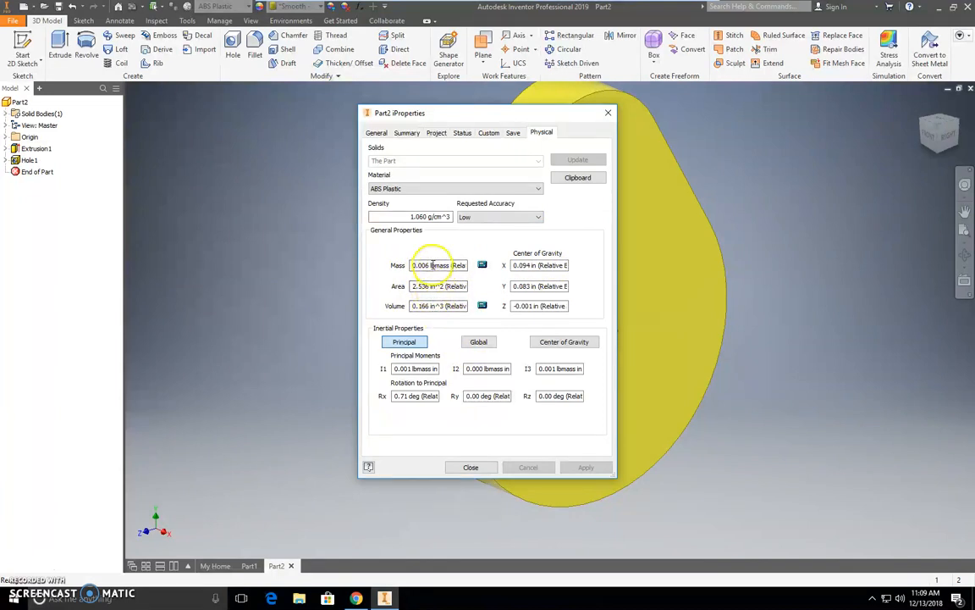
{"action": "left_click", "coordinate": [471, 467]}
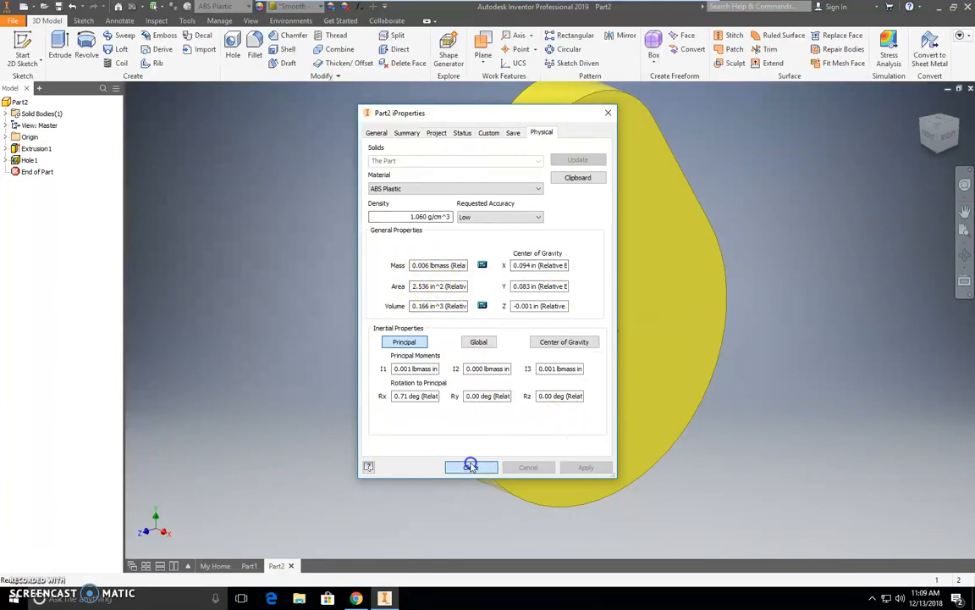
- Set the nominal diameter user parameter d to 3.0 in and inspect the resized cam
{"action": "left_click", "coordinate": [359, 7]}
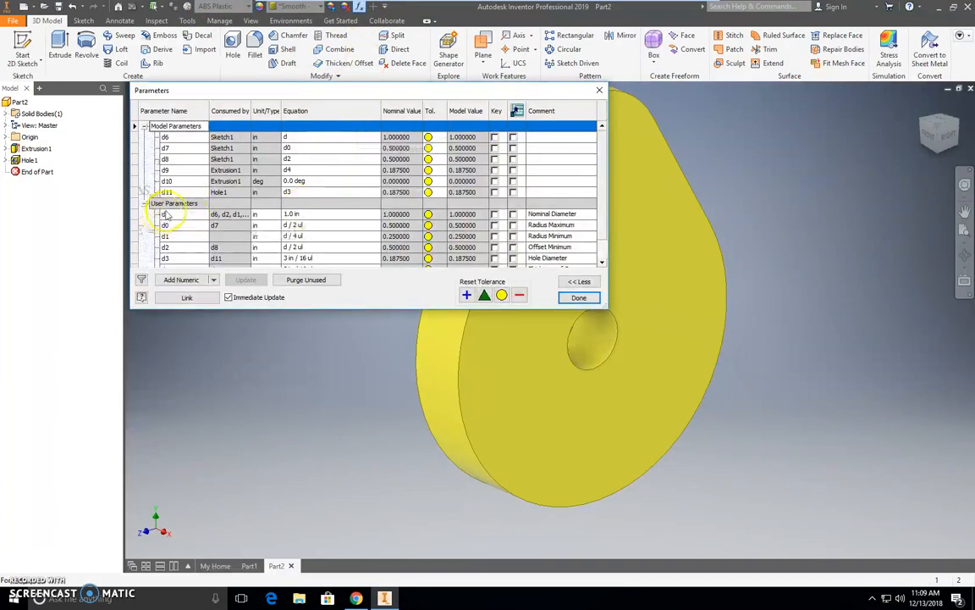
{"action": "left_click", "coordinate": [291, 217]}
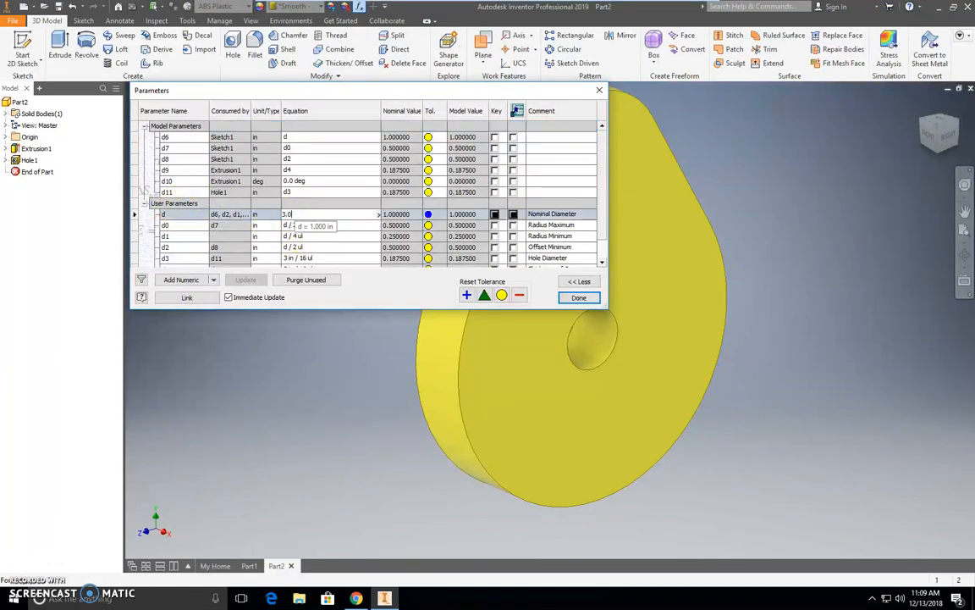
{"action": "left_click", "coordinate": [578, 298]}
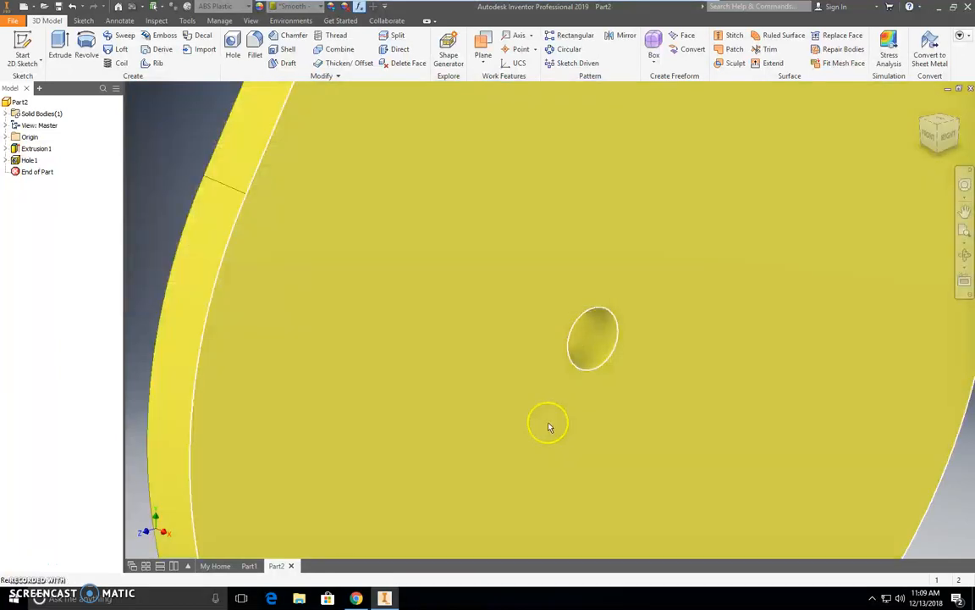
{"action": "scroll", "coordinate": [558, 416], "scroll_direction": "up", "scroll_amount": 6}
{"action": "scroll", "coordinate": [561, 409], "scroll_direction": "down", "scroll_amount": 5}
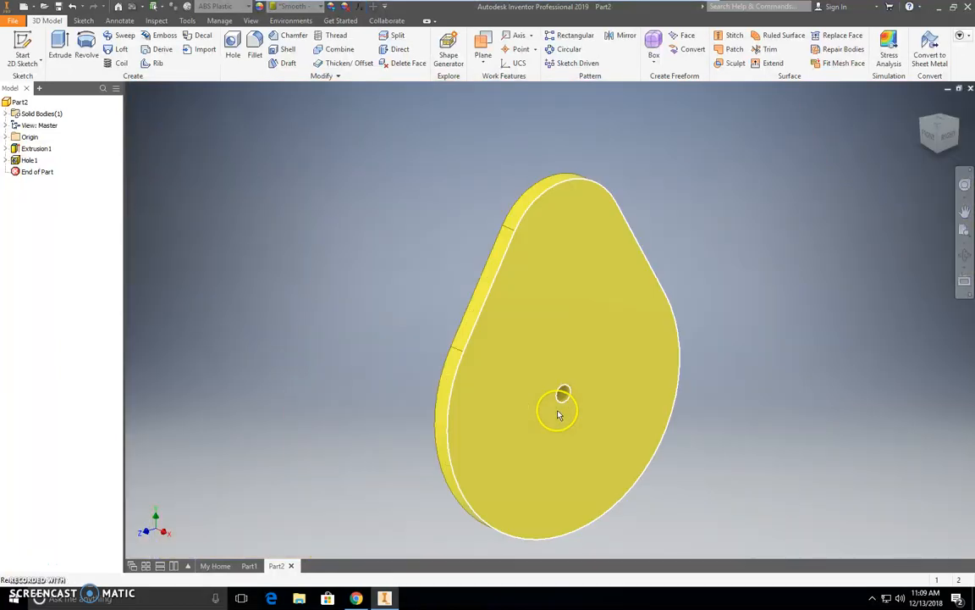
{"action": "scroll", "coordinate": [562, 405], "scroll_direction": "up", "scroll_amount": 3}
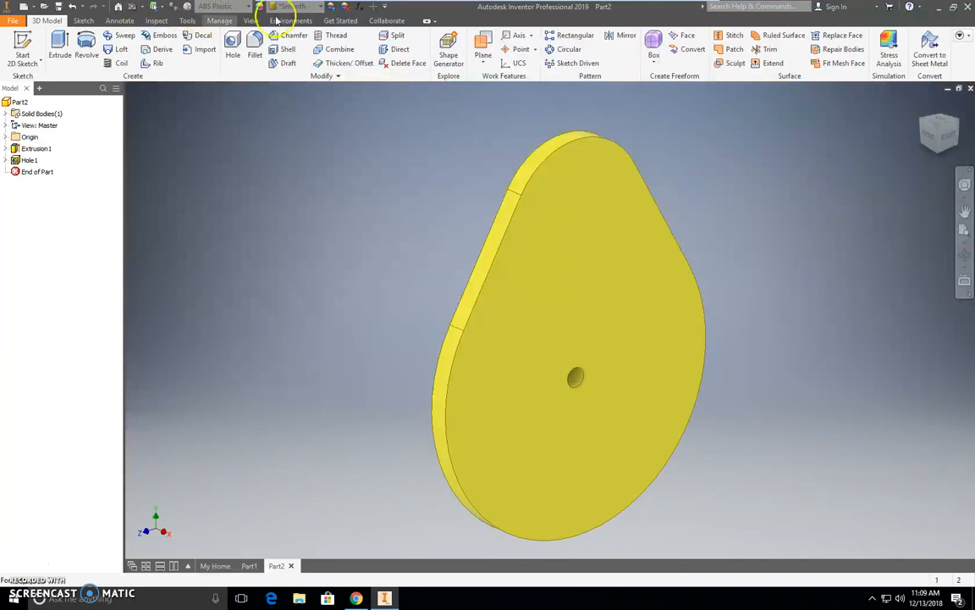
- Set the nominal diameter user parameter d to 2 in
{"action": "left_click", "coordinate": [339, 11]}
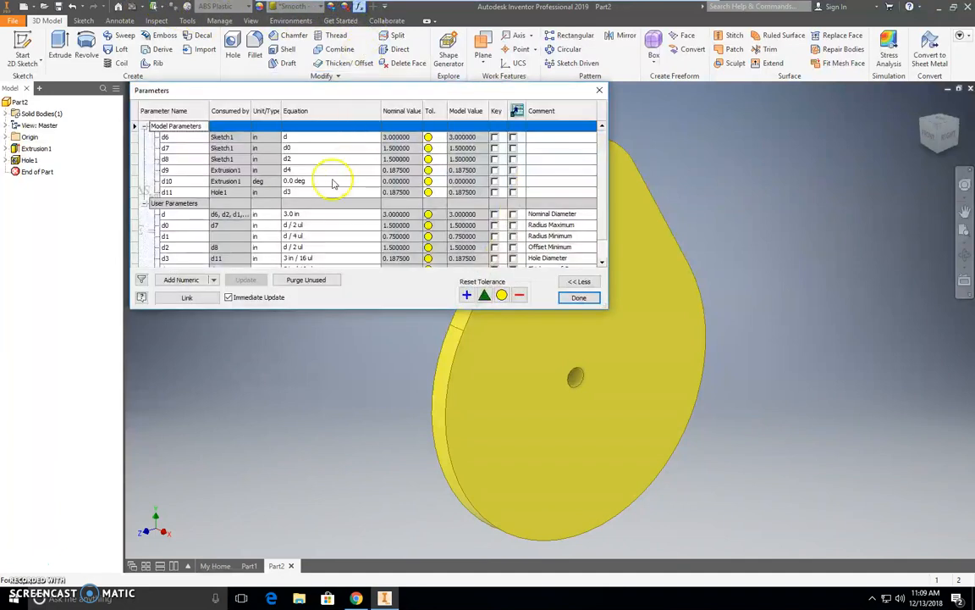
{"action": "left_click", "coordinate": [302, 216]}
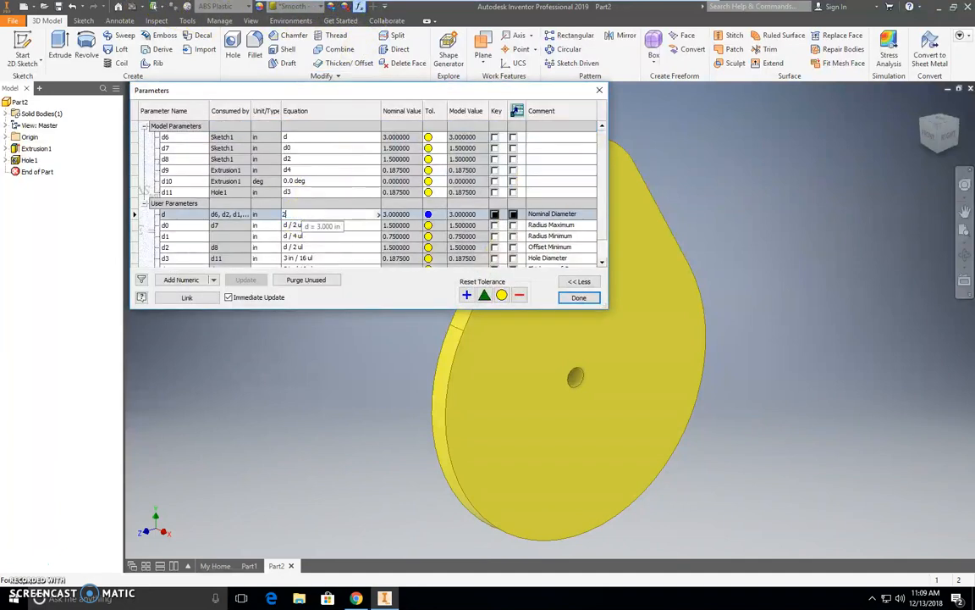
{"action": "type", "text": "2"}
{"action": "key", "text": "Return"}
{"action": "left_click", "coordinate": [582, 298]}
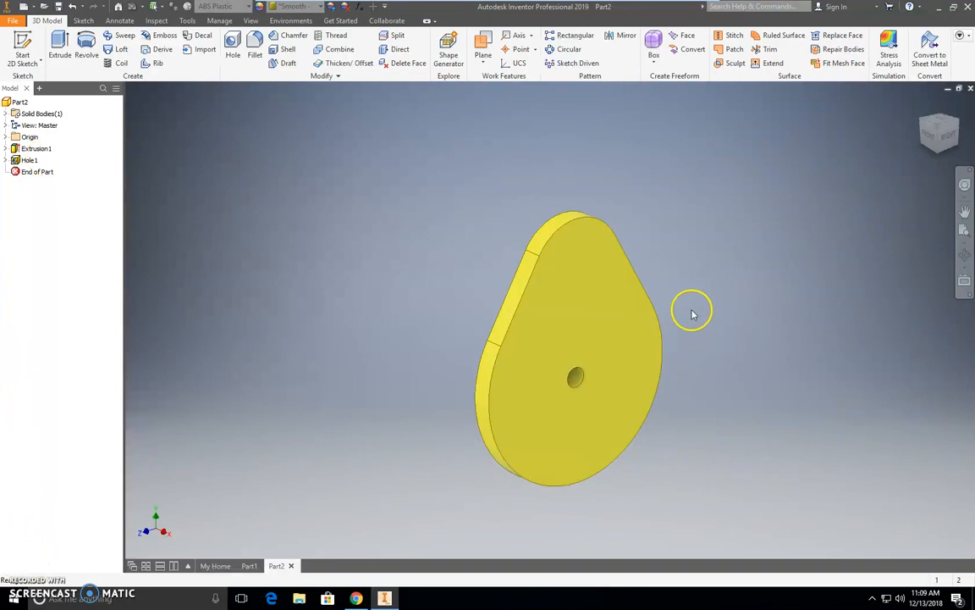
- Review the equations and values of the user parameters d to d5
{"action": "left_click", "coordinate": [360, 7]}
{"action": "scroll", "coordinate": [255, 185], "scroll_direction": "down", "scroll_amount": 2}
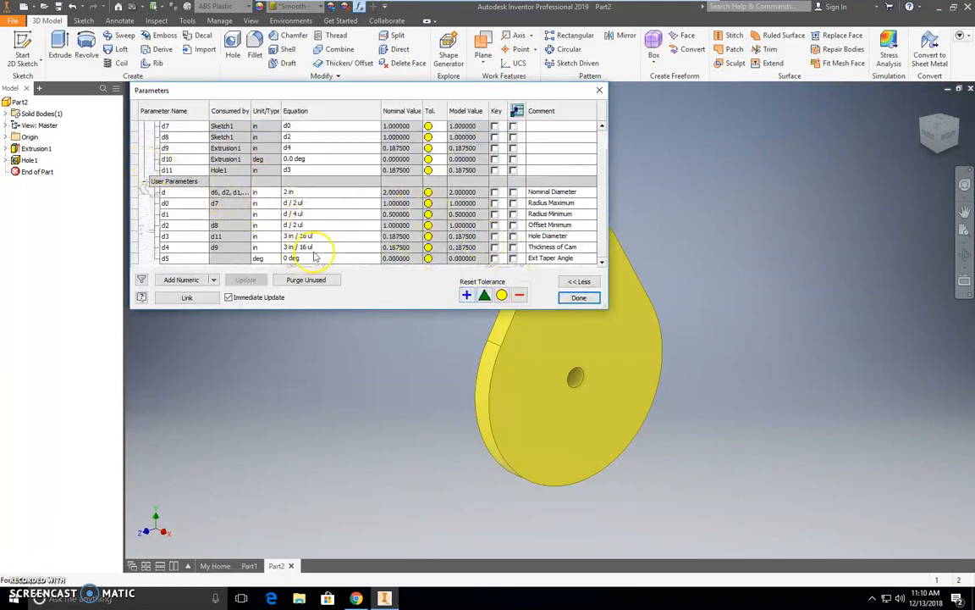
{"action": "left_click", "coordinate": [581, 298]}
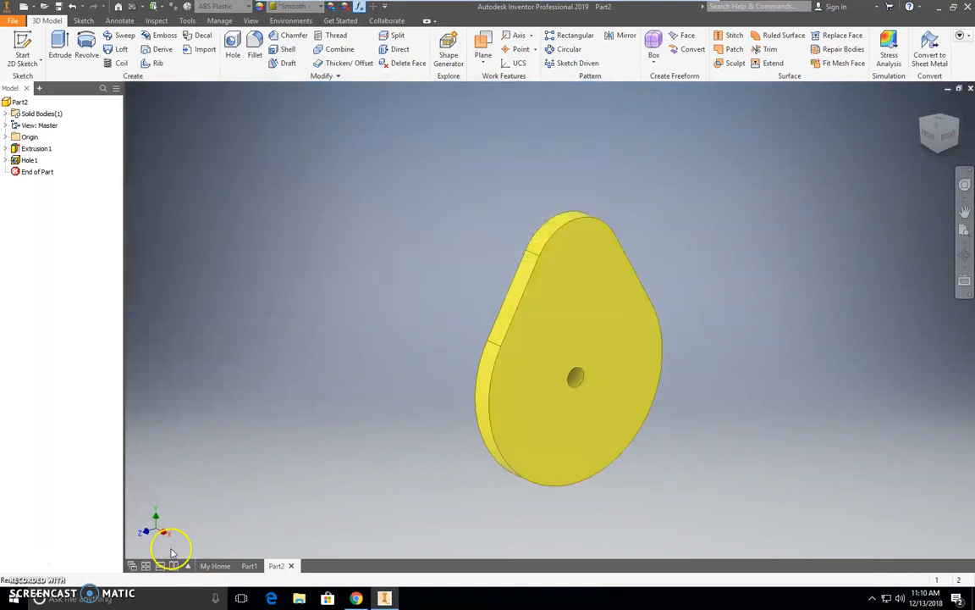